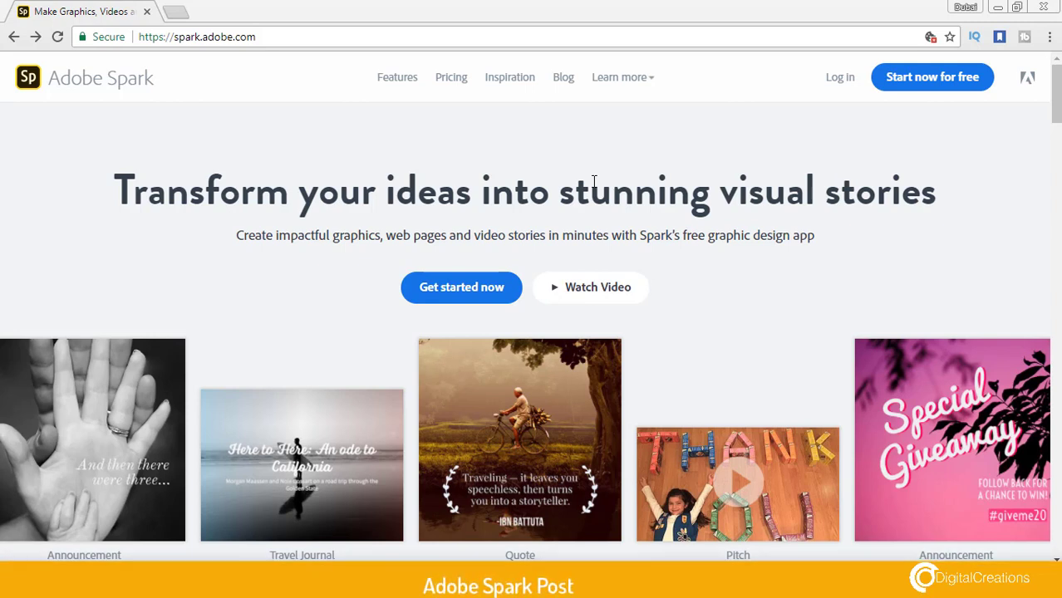
Log in with the Adobe ID, entering the account password.
{"action": "left_click", "coordinate": [836, 83]}
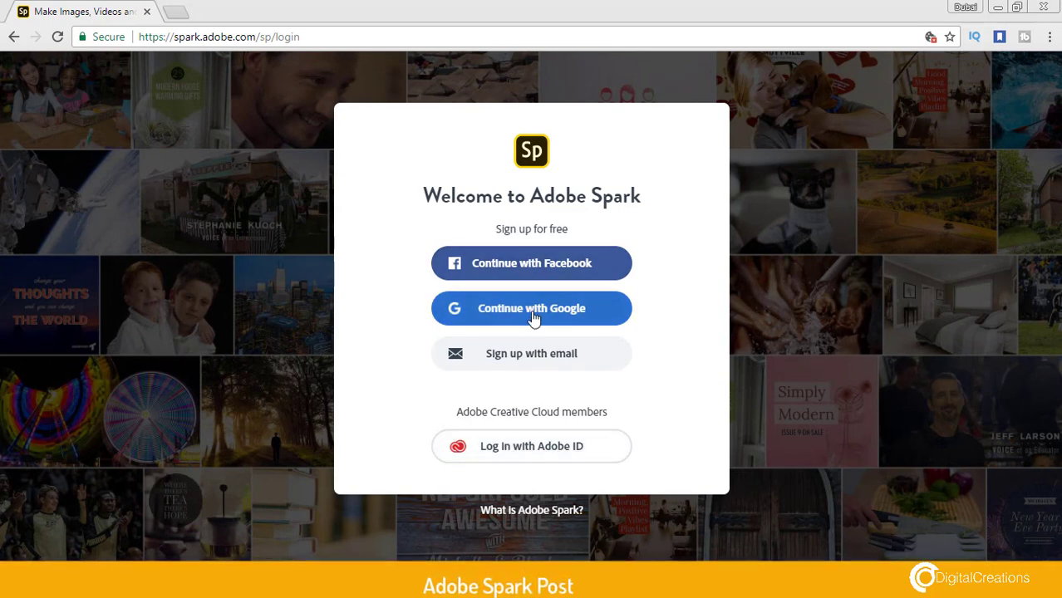
{"action": "left_click", "coordinate": [514, 454]}
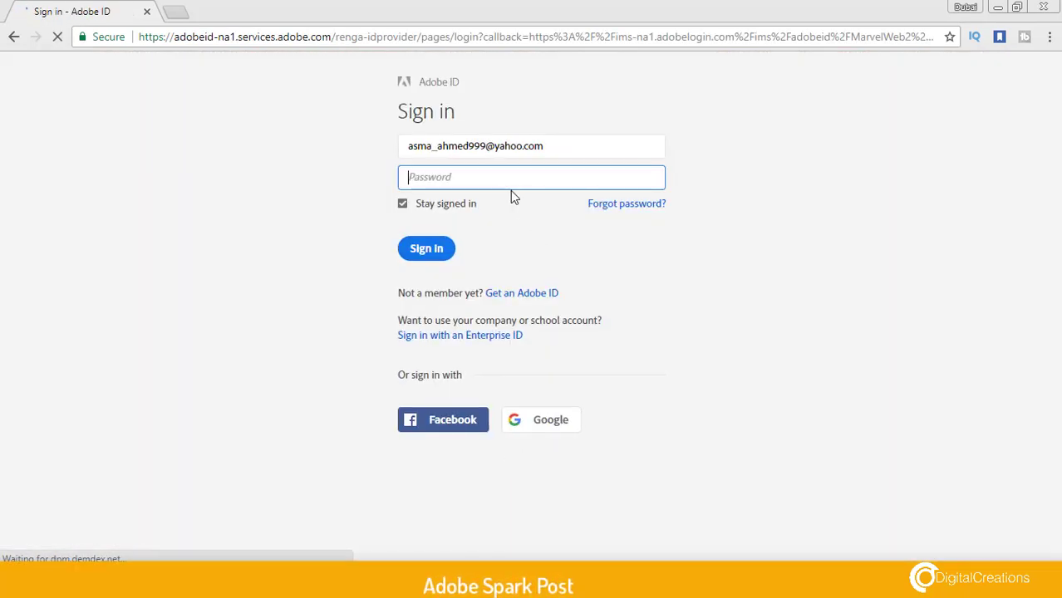
{"action": "type", "text": "•"}
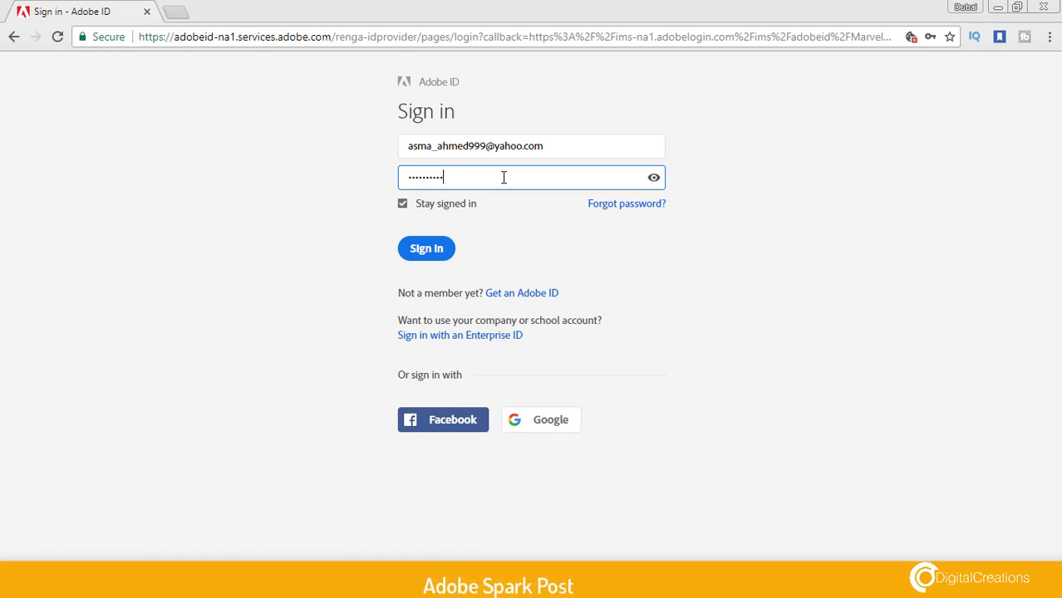
{"action": "left_click", "coordinate": [432, 252]}
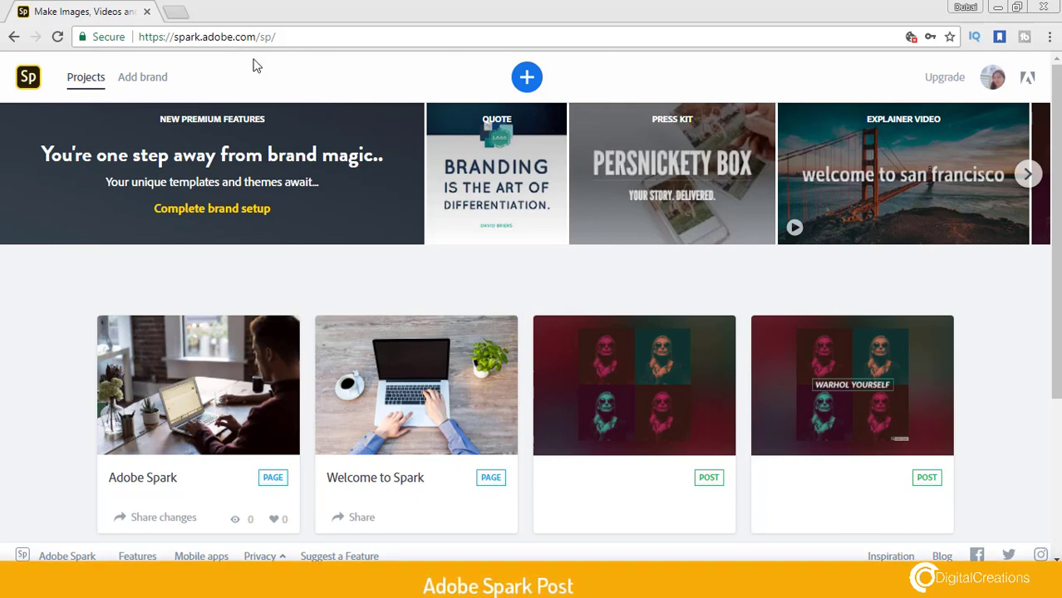
Create a new post project, browse the Business and Craft templates, and start from scratch.
{"action": "left_click", "coordinate": [527, 77]}
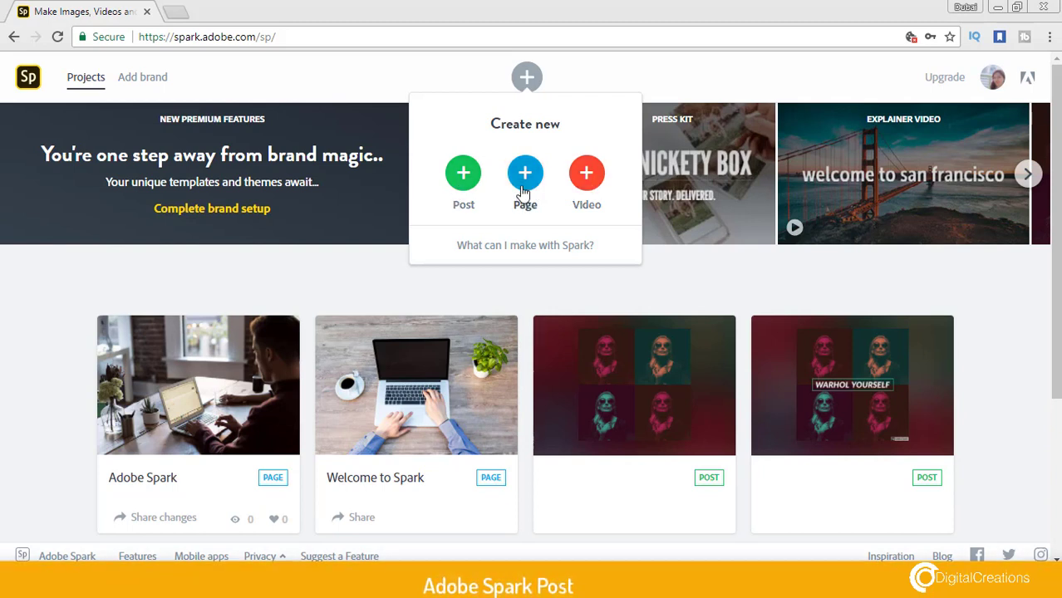
{"action": "left_click", "coordinate": [464, 176]}
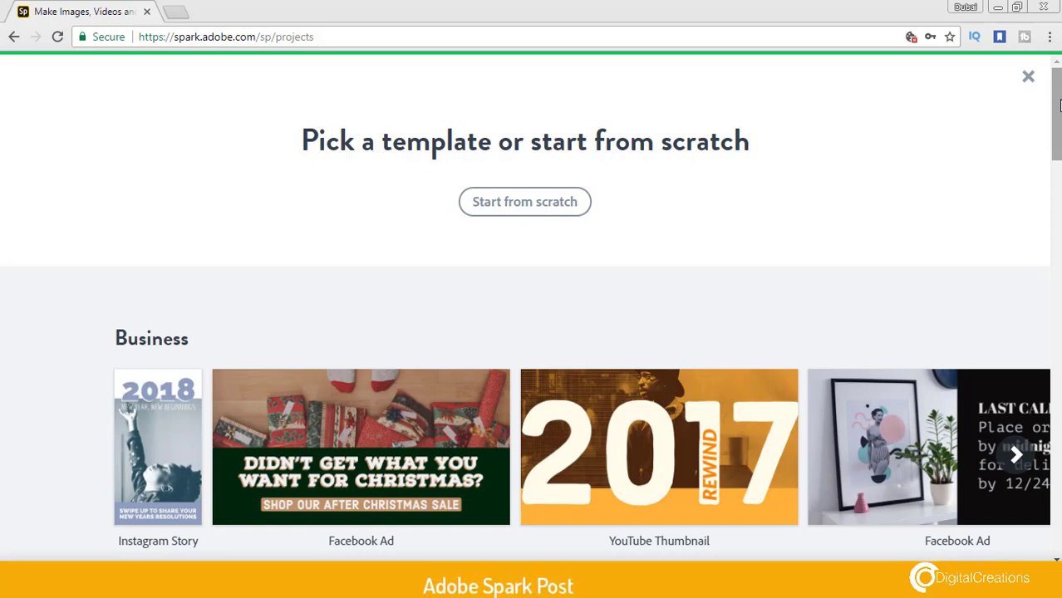
{"action": "left_click_drag", "start_coordinate": [1059, 104], "coordinate": [1060, 146]}
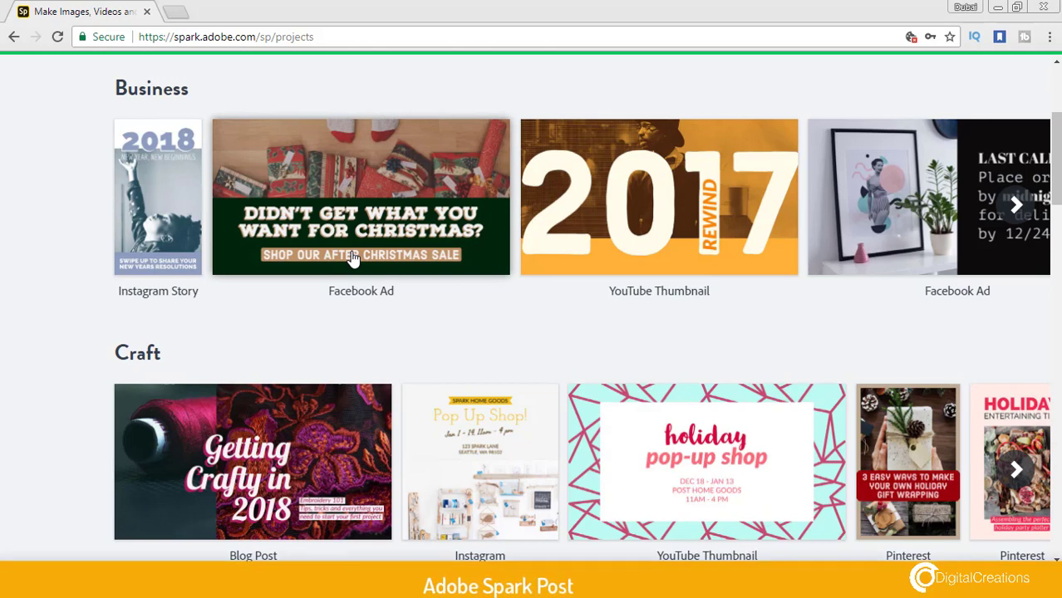
{"action": "left_click", "coordinate": [1016, 208]}
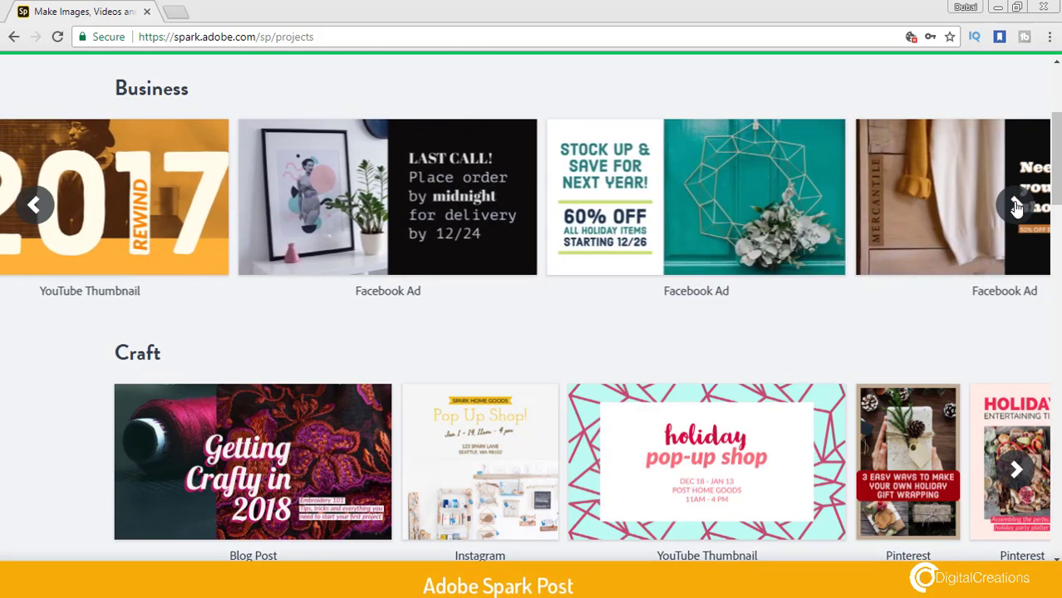
{"action": "scroll", "coordinate": [532, 307], "scroll_direction": "up", "scroll_amount": 3}
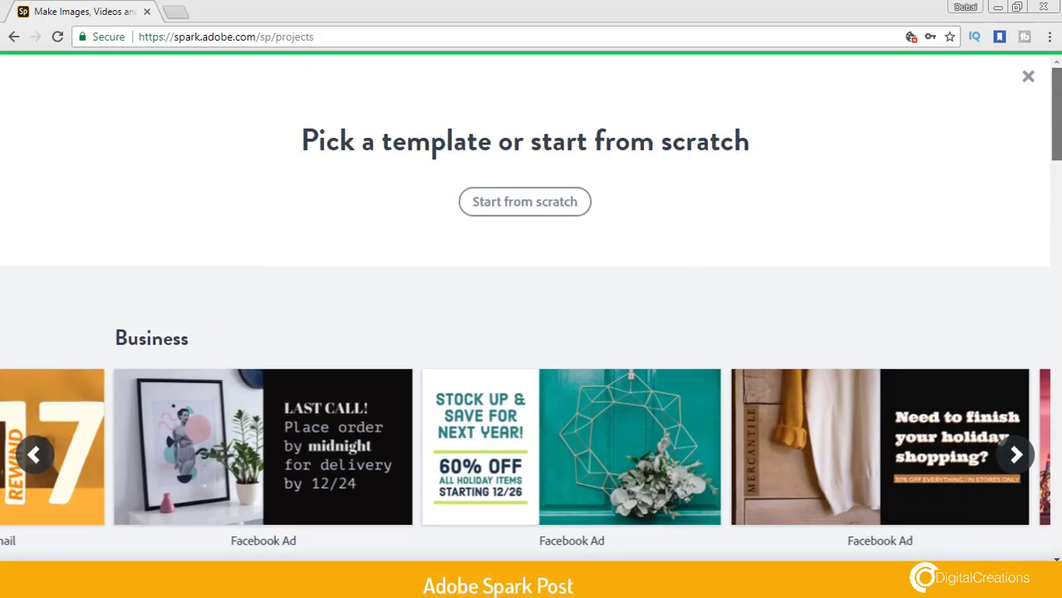
{"action": "scroll", "coordinate": [531, 308], "scroll_direction": "down", "scroll_amount": 3}
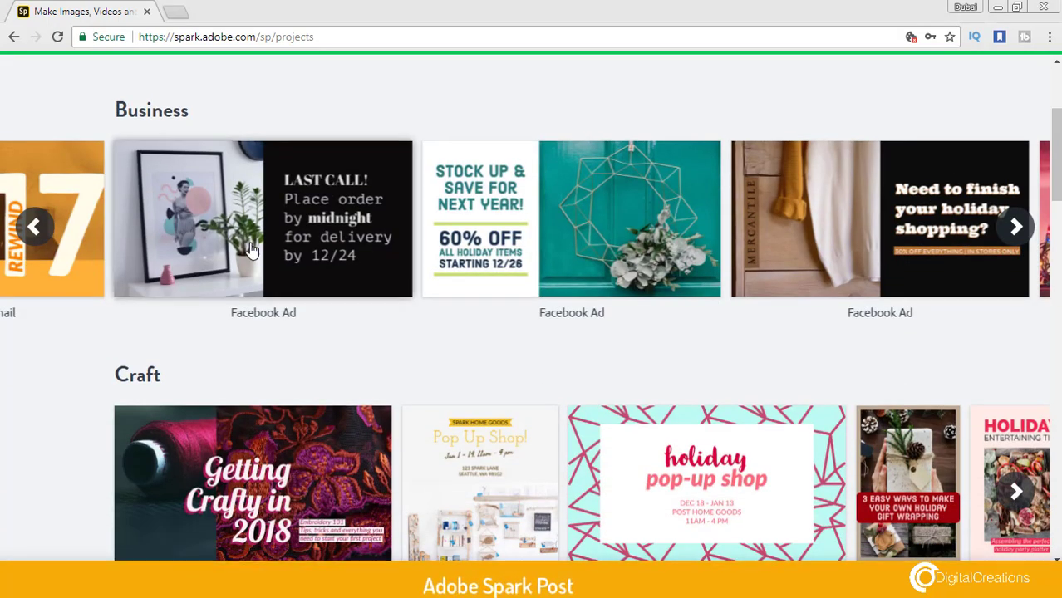
{"action": "scroll", "coordinate": [252, 251], "scroll_direction": "down", "scroll_amount": 3}
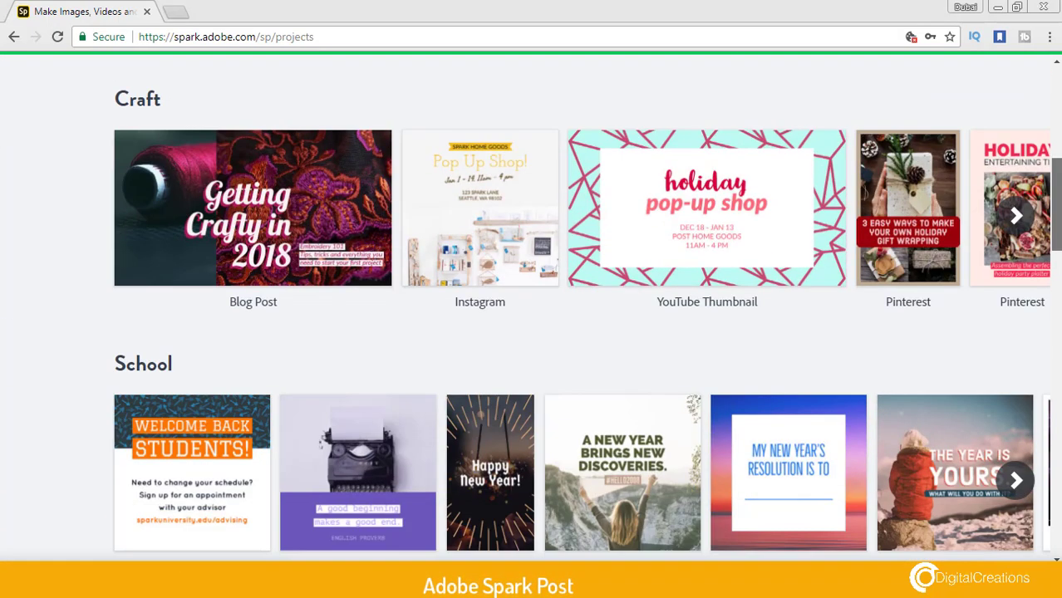
{"action": "left_click_drag", "start_coordinate": [1058, 208], "coordinate": [1057, 114]}
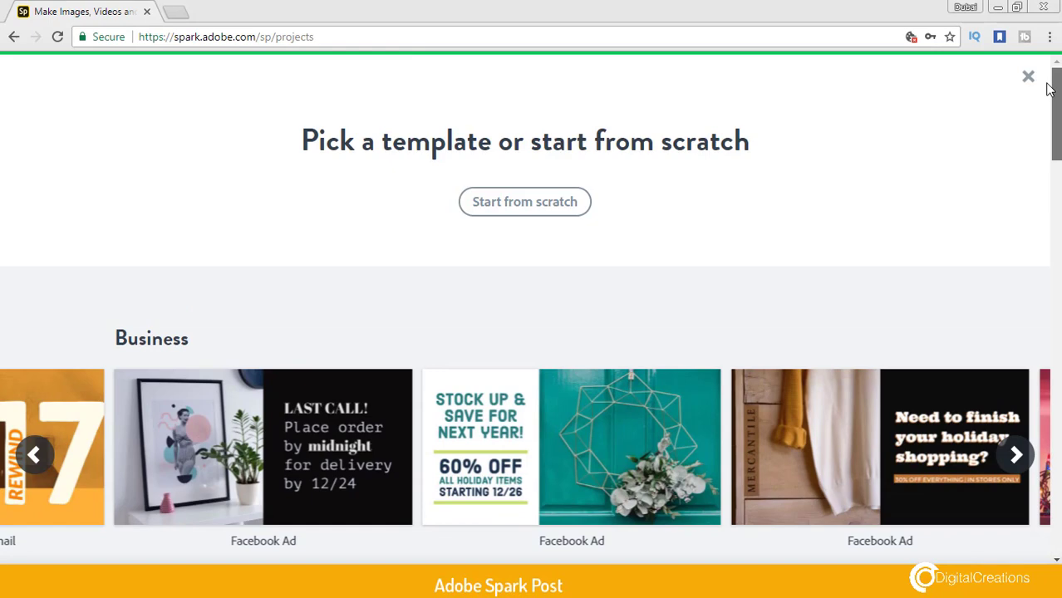
{"action": "left_click", "coordinate": [557, 212]}
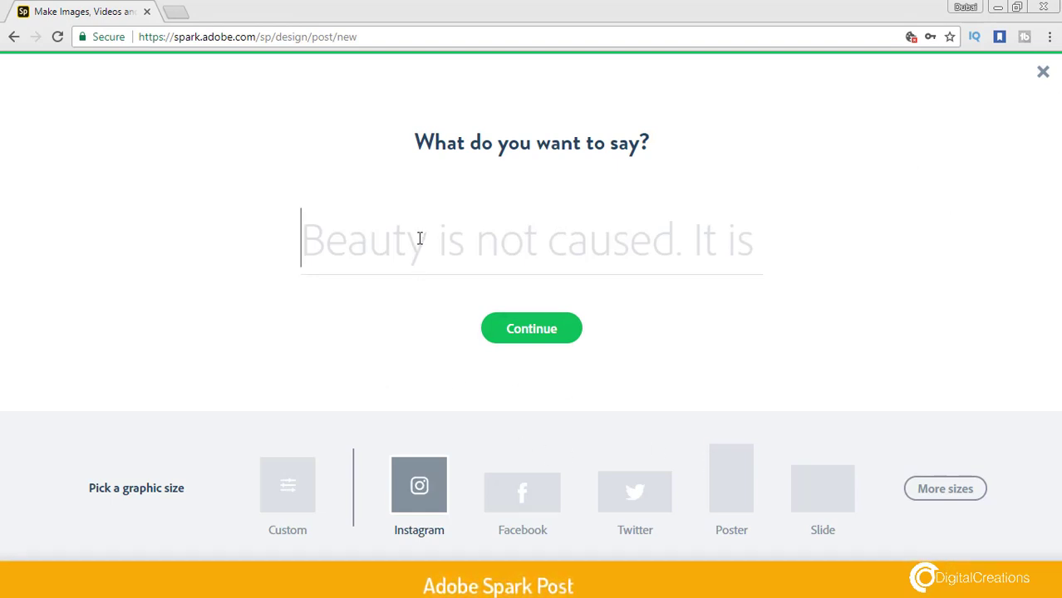
Enter "Adobe Spark Poster" as the text of the post.
{"action": "type", "text": "Adobe "}
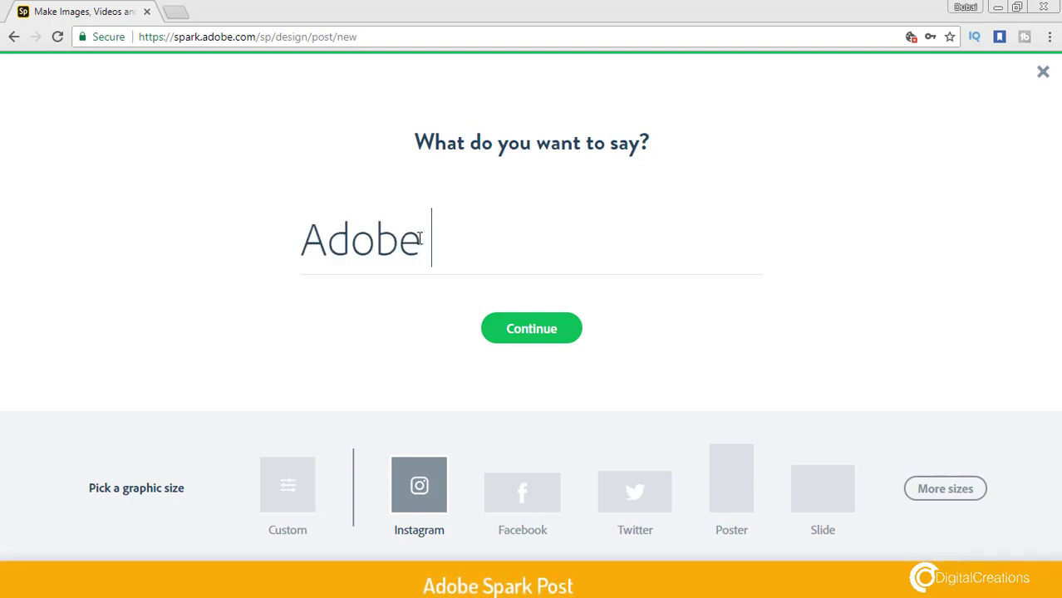
{"action": "type", "text": "Spark Post"}
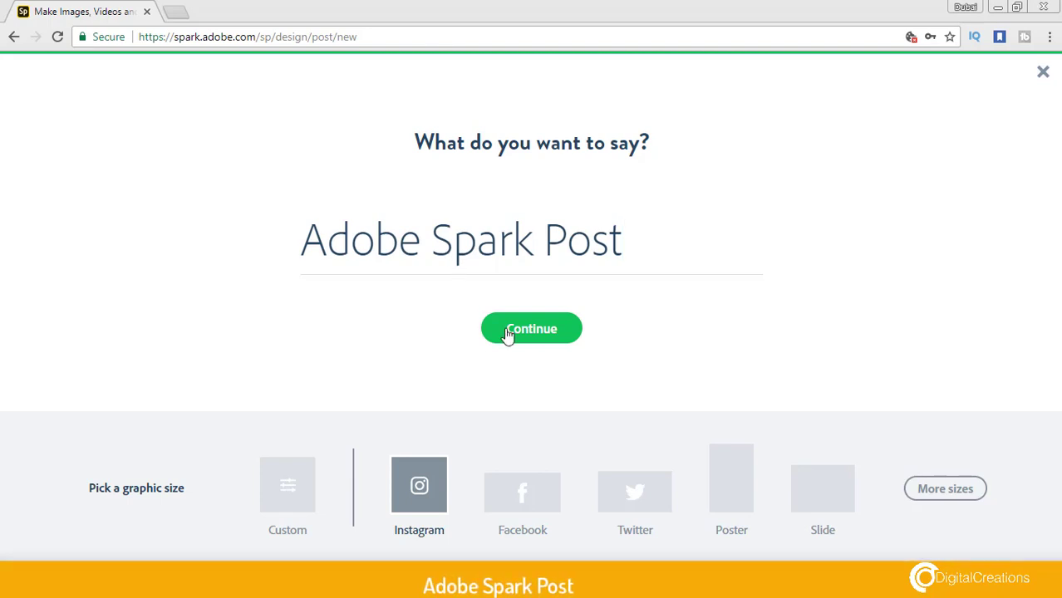
{"action": "type", "text": "er"}
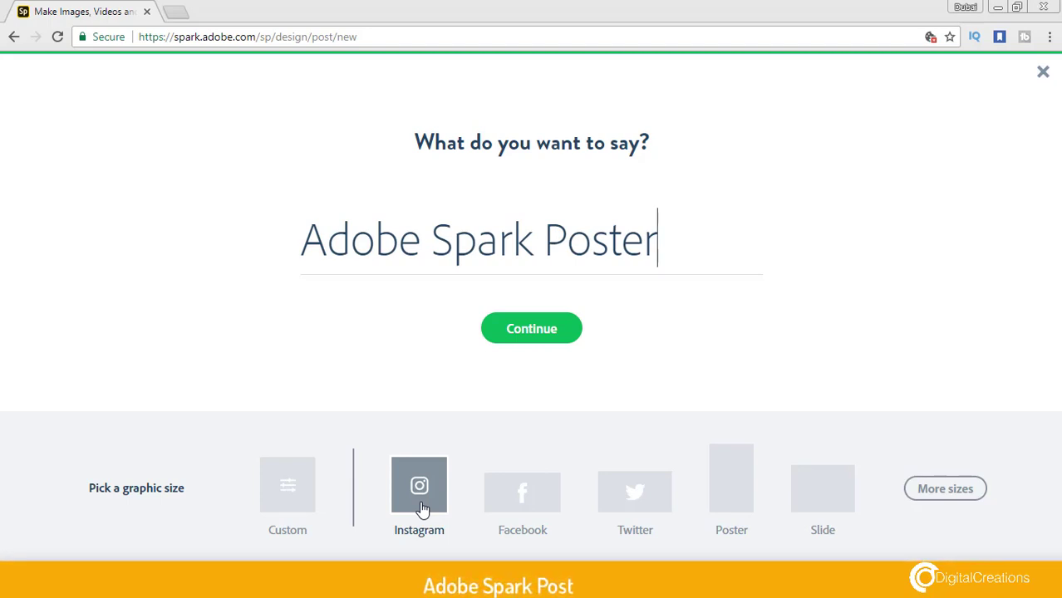
Choose the Poster graphic size after trying Facebook and Twitter, and continue to the editor.
{"action": "left_click", "coordinate": [550, 505]}
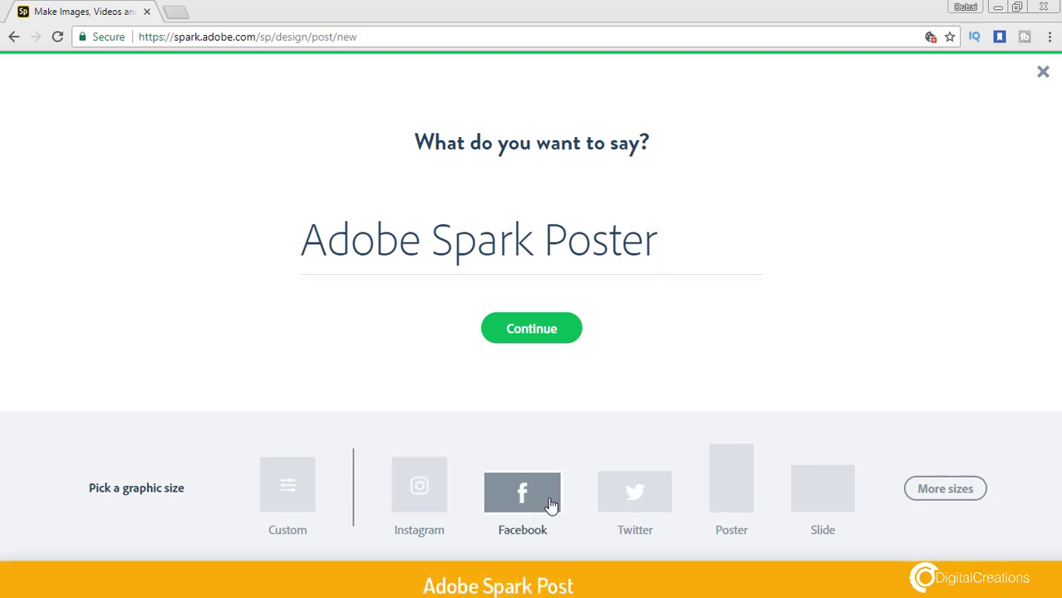
{"action": "left_click", "coordinate": [653, 505]}
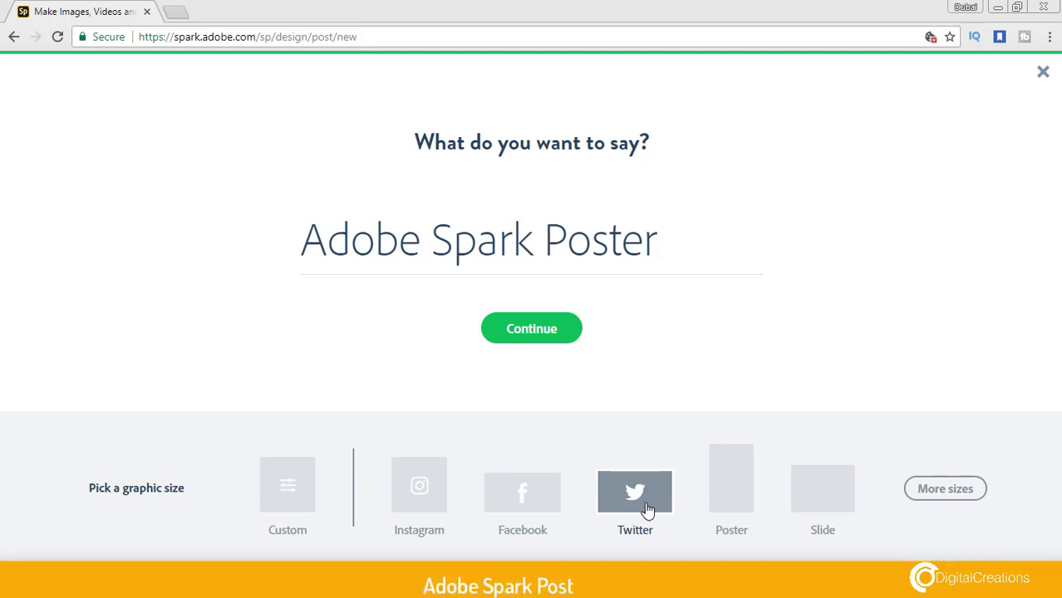
{"action": "left_click", "coordinate": [527, 511]}
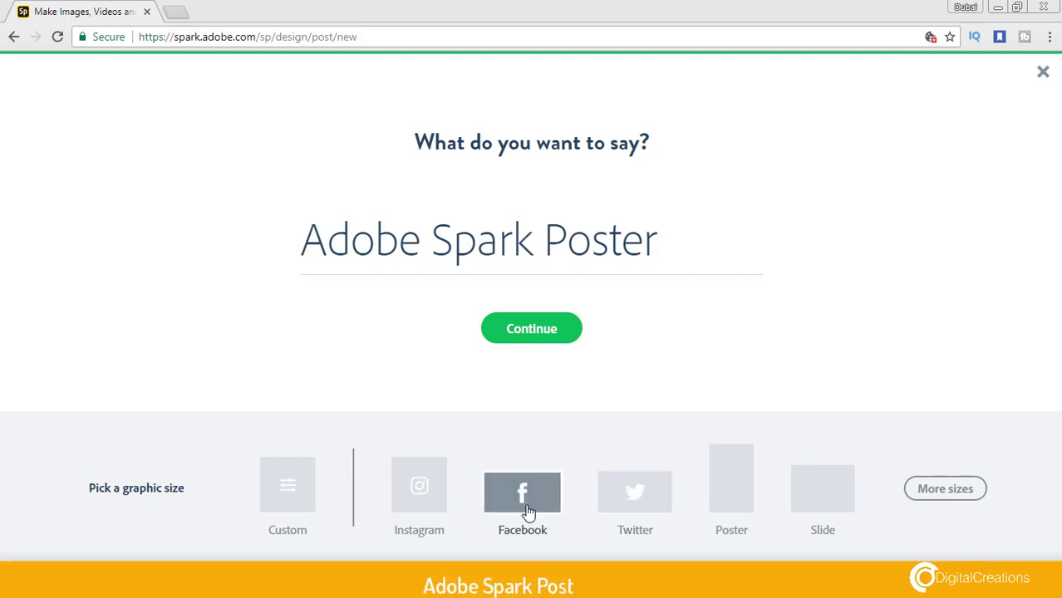
{"action": "left_click", "coordinate": [636, 498]}
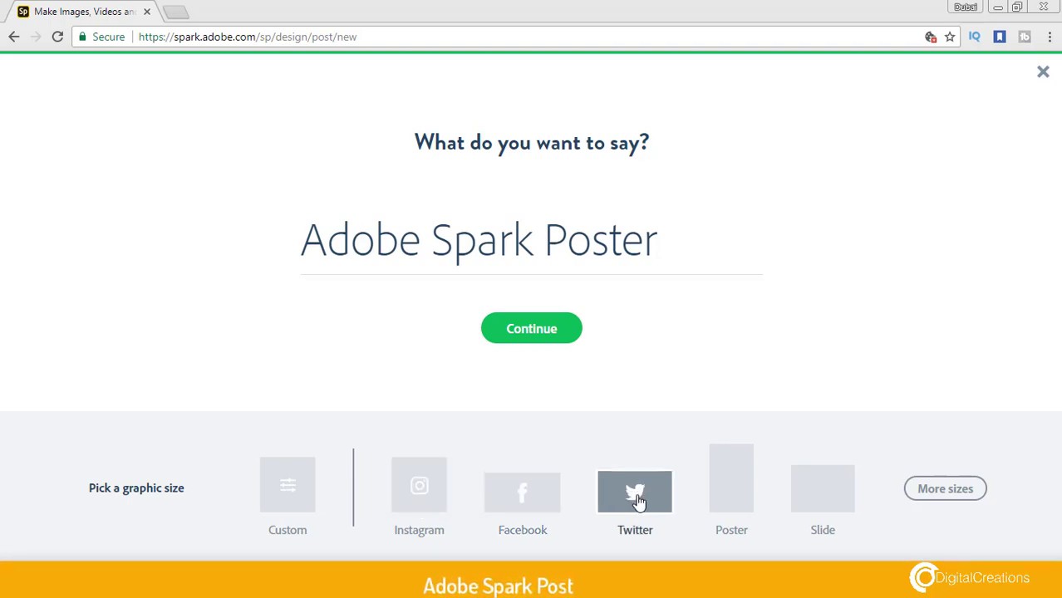
{"action": "left_click", "coordinate": [739, 499]}
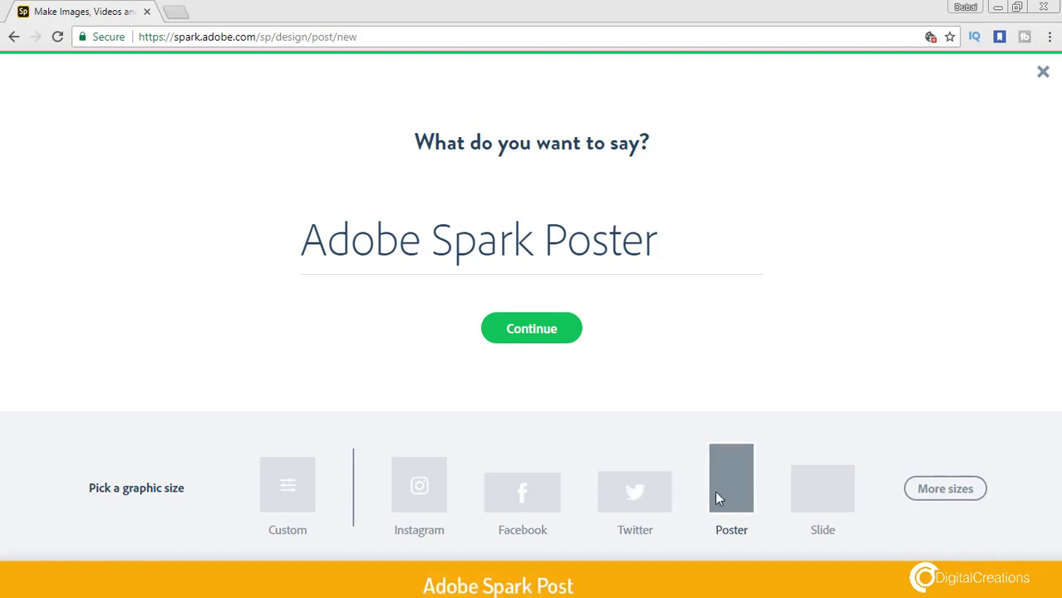
{"action": "left_click", "coordinate": [532, 329]}
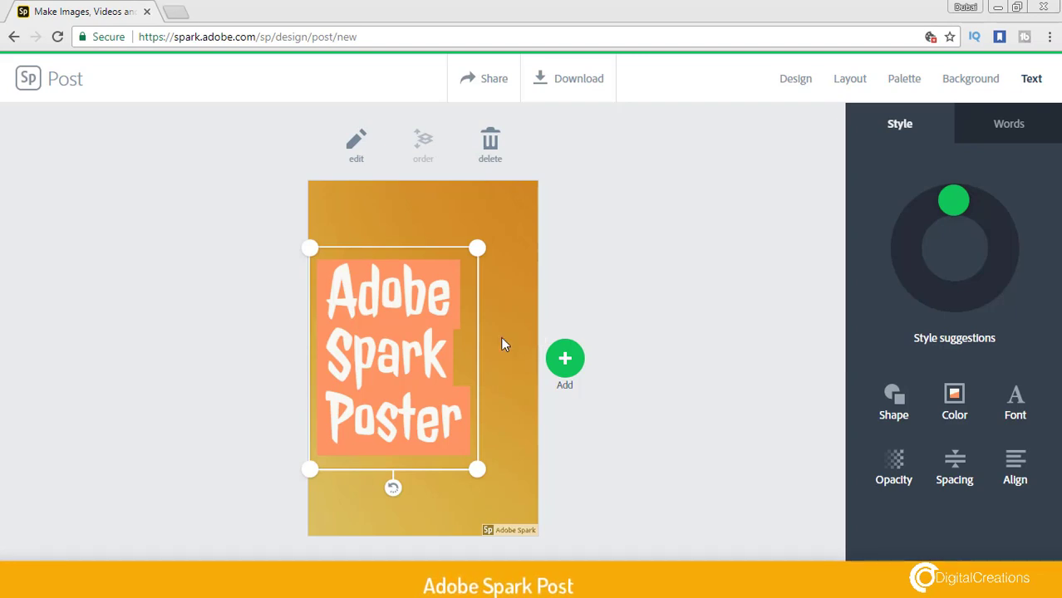
Move the "Adobe Spark Poster" text to about the centre of the poster.
{"action": "left_click_drag", "start_coordinate": [415, 297], "coordinate": [455, 277]}
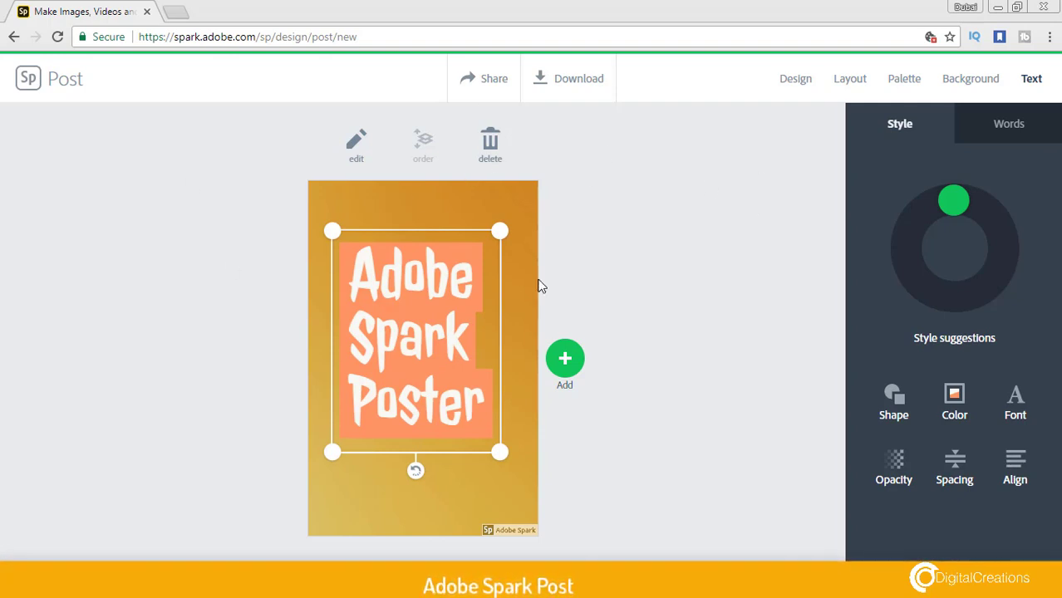
{"action": "left_click_drag", "start_coordinate": [447, 257], "coordinate": [456, 288]}
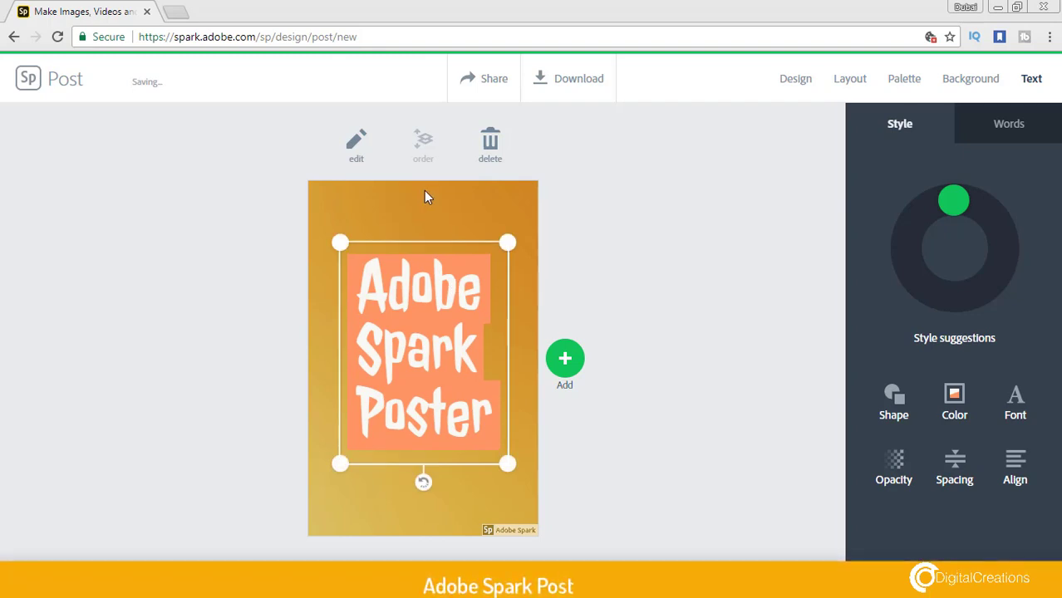
{"action": "left_click", "coordinate": [860, 83]}
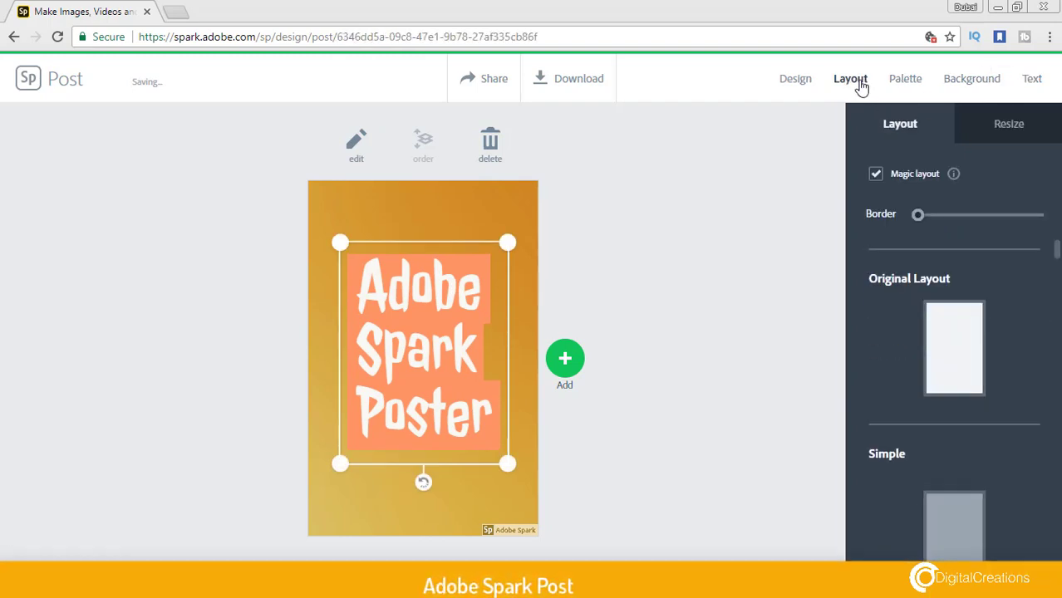
{"action": "left_click", "coordinate": [969, 83]}
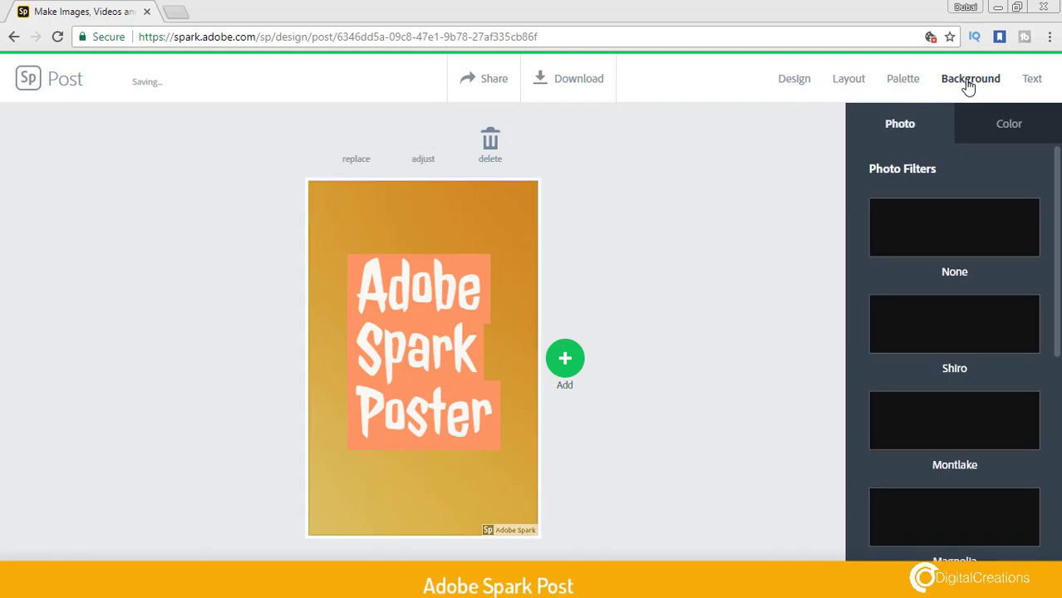
{"action": "left_click", "coordinate": [430, 294]}
Search the free photos for "Craft" and add the Unsplash photo of the craft desk with flowers and laptop to the poster.
{"action": "left_click", "coordinate": [563, 360]}
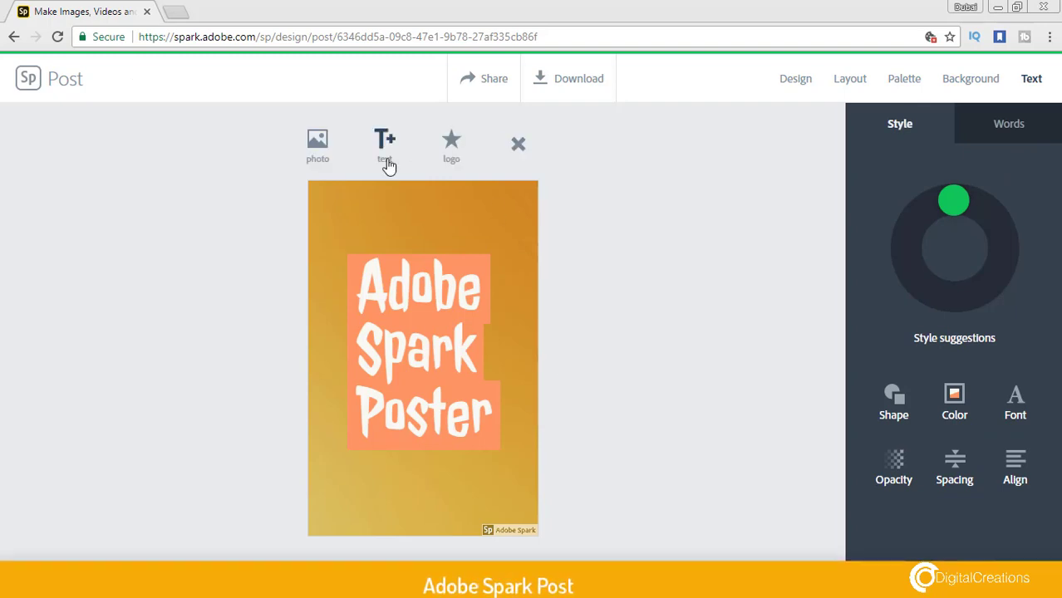
{"action": "left_click", "coordinate": [318, 143]}
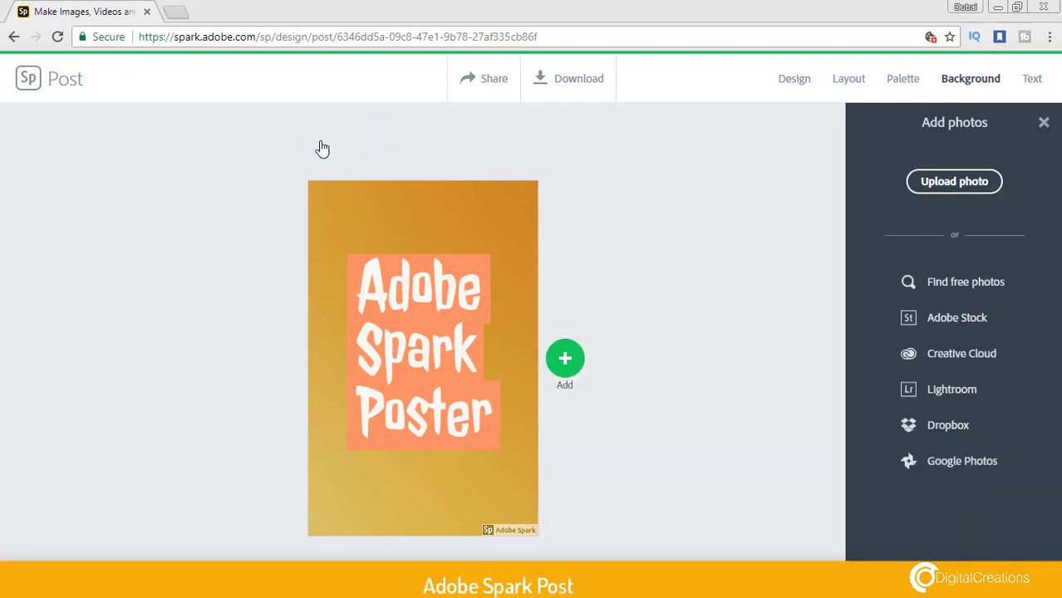
{"action": "left_click", "coordinate": [897, 281]}
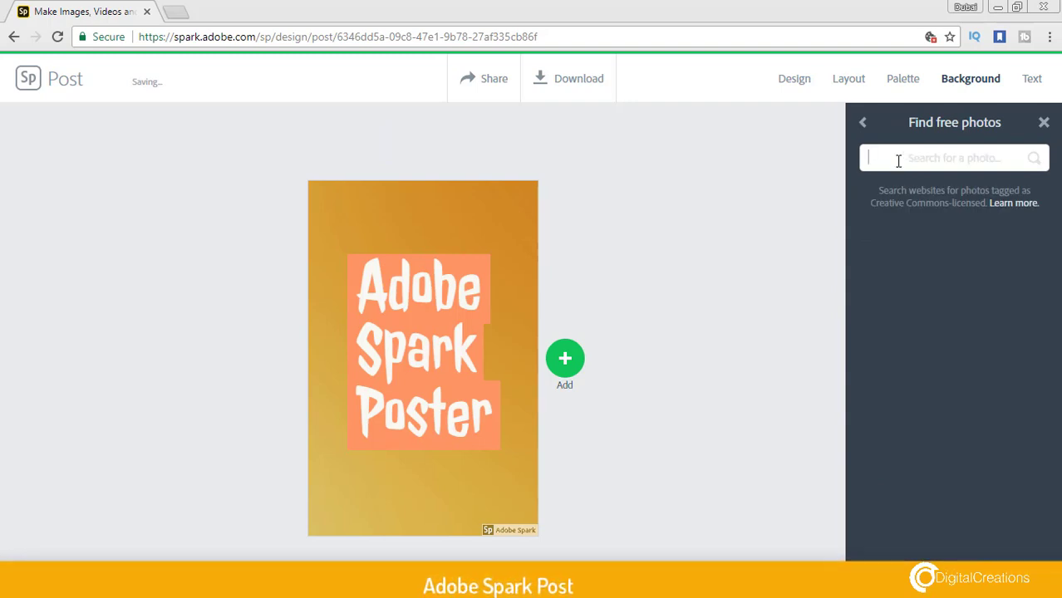
{"action": "type", "text": "Craft"}
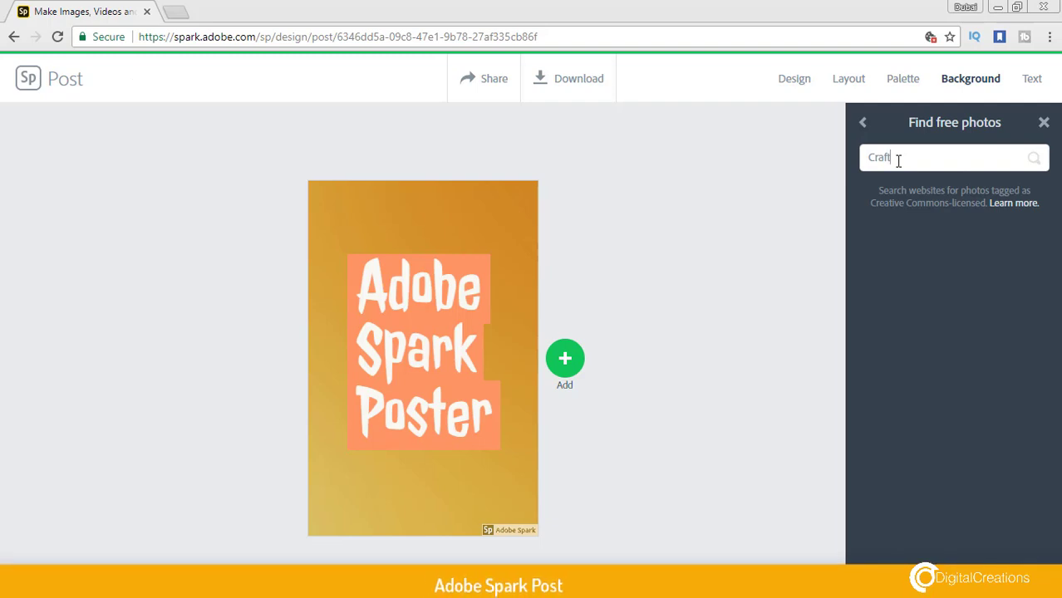
{"action": "key", "text": "Return"}
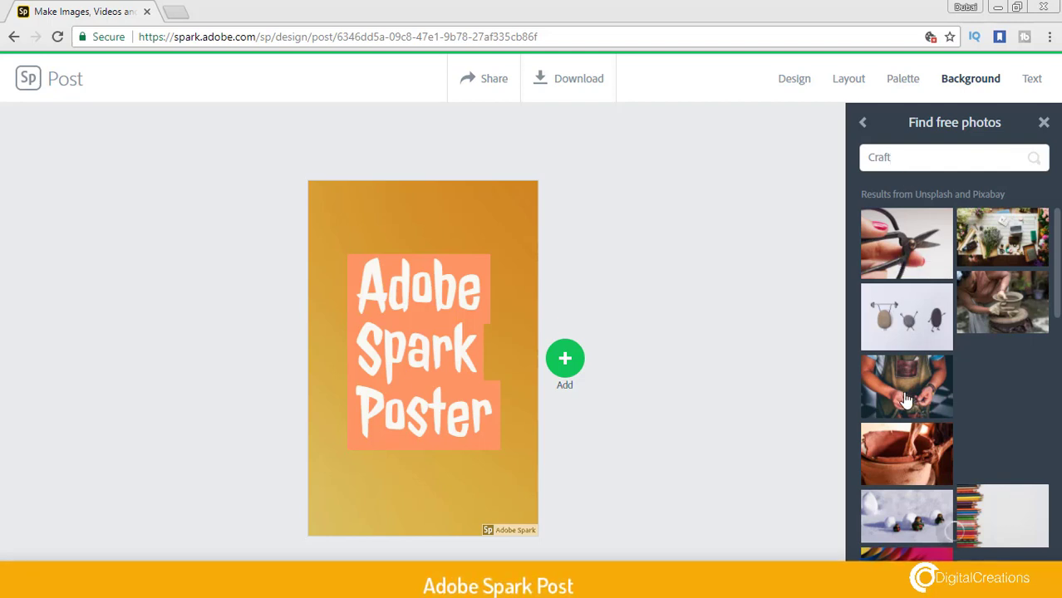
{"action": "left_click", "coordinate": [1000, 237]}
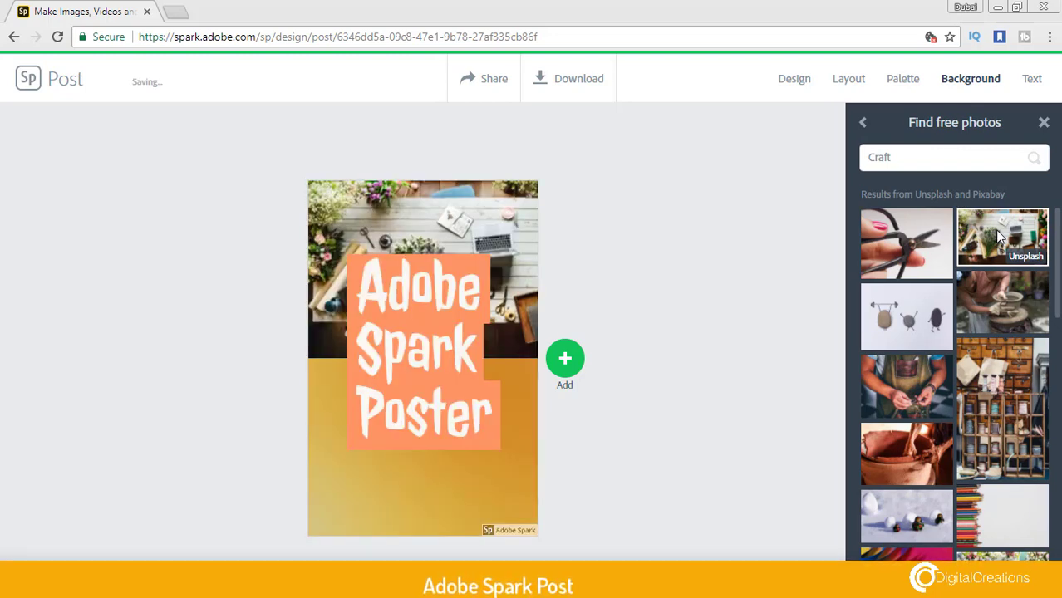
Move the "Adobe Spark Poster" text off the photo onto the lower-left area of the orange panel.
{"action": "left_click", "coordinate": [433, 331]}
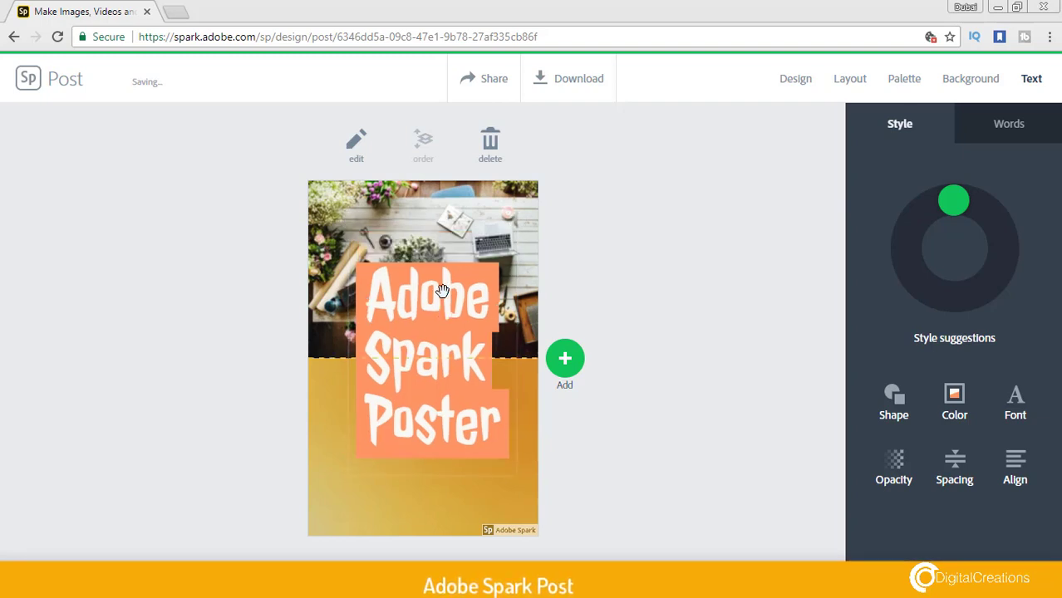
{"action": "left_click_drag", "start_coordinate": [443, 290], "coordinate": [398, 394]}
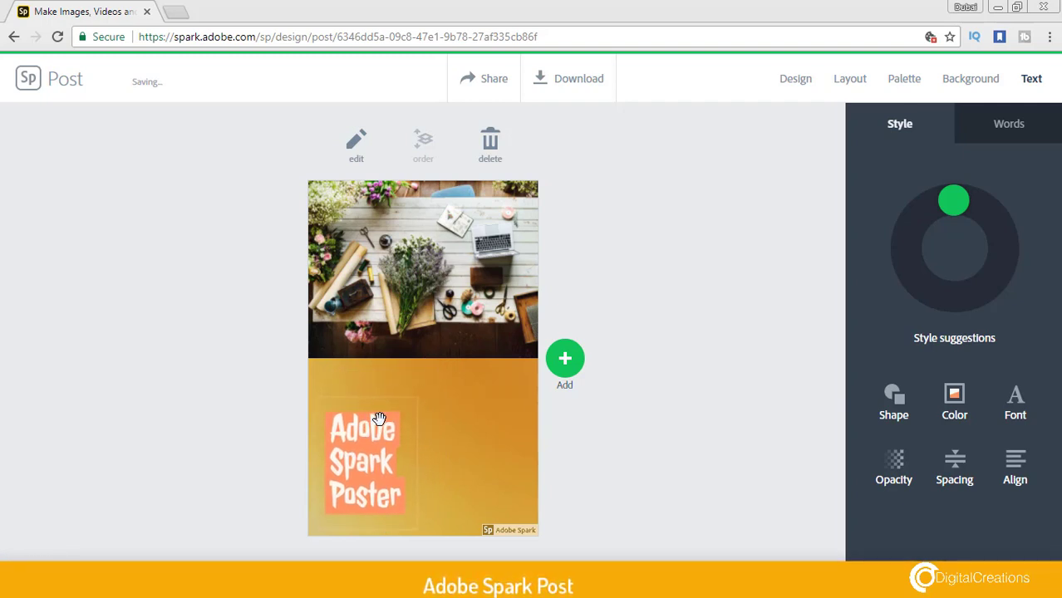
{"action": "left_click", "coordinate": [526, 399]}
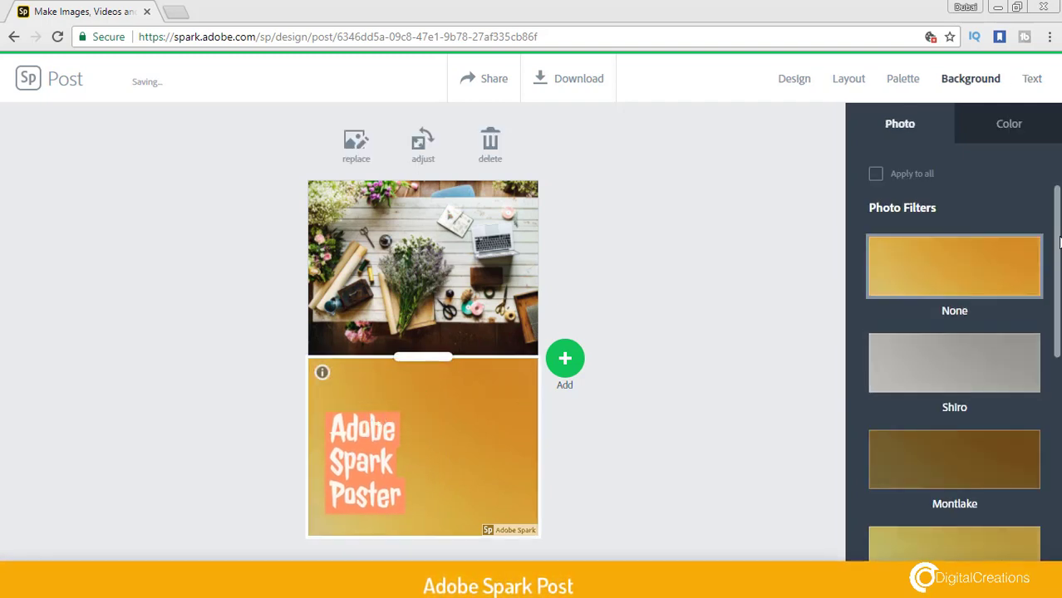
{"action": "left_click_drag", "start_coordinate": [1057, 249], "coordinate": [1049, 467]}
{"action": "scroll", "coordinate": [1049, 477], "scroll_direction": "up", "scroll_amount": 4}
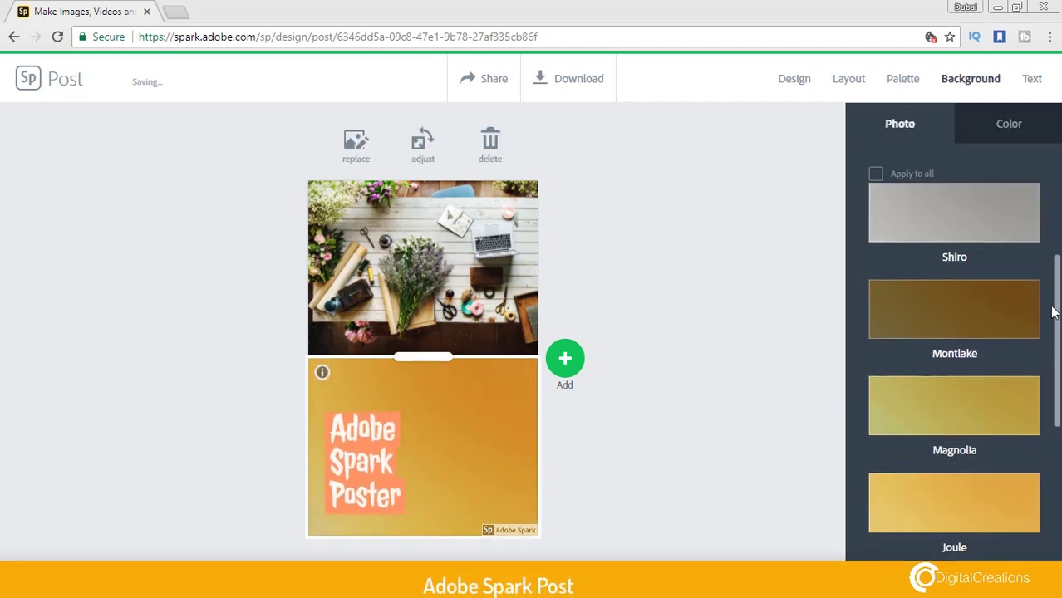
{"action": "left_click_drag", "start_coordinate": [427, 367], "coordinate": [423, 405]}
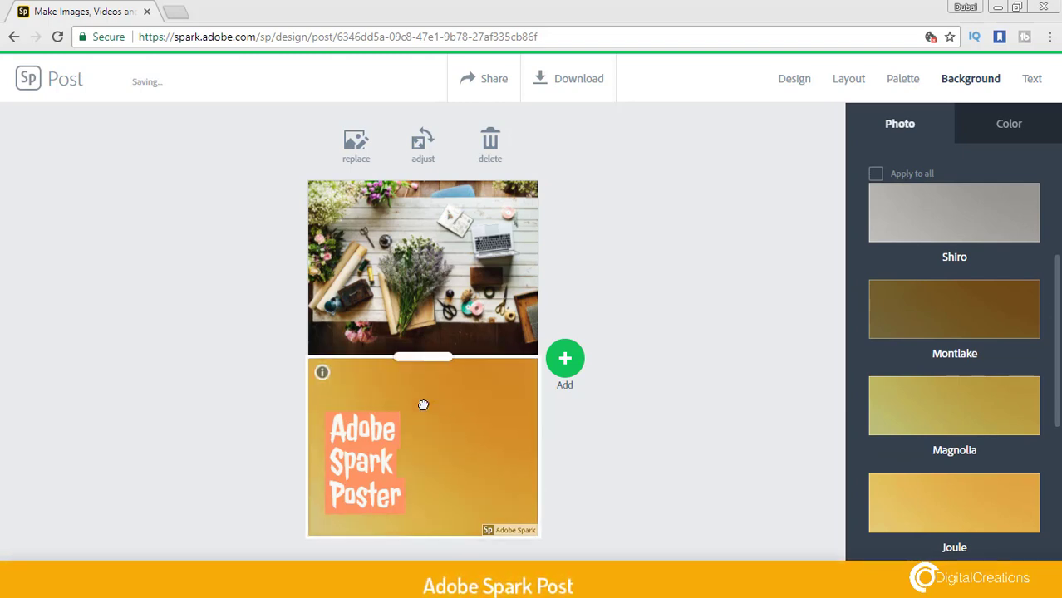
Try several poster grid layouts, including three small cells above one large cell and a narrow column beside two stacked cells.
{"action": "left_click", "coordinate": [850, 80]}
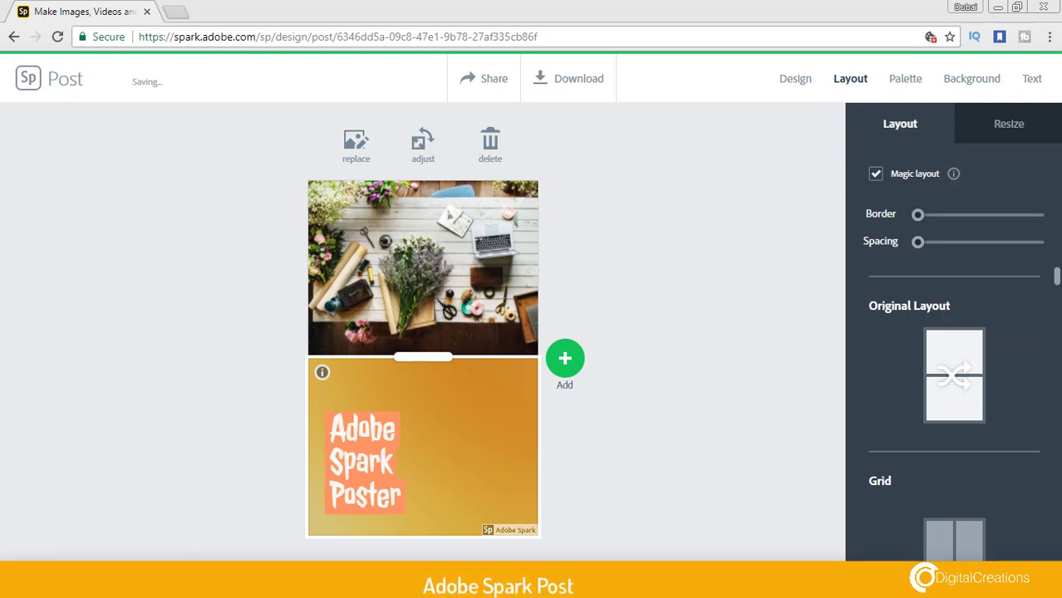
{"action": "left_click_drag", "start_coordinate": [1059, 282], "coordinate": [1056, 398]}
{"action": "left_click", "coordinate": [971, 403]}
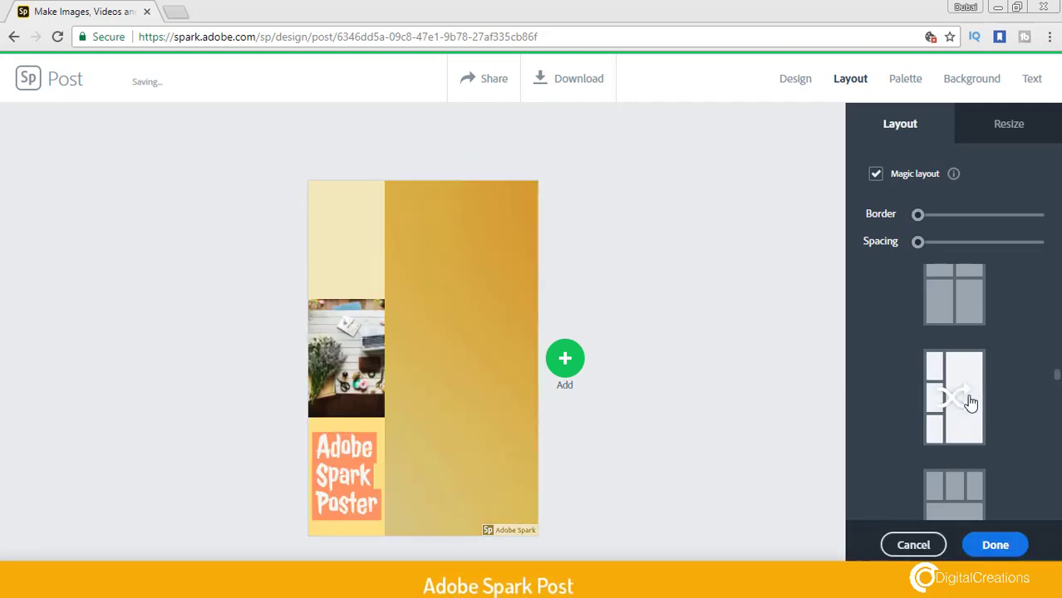
{"action": "left_click", "coordinate": [949, 497]}
{"action": "left_click", "coordinate": [962, 296]}
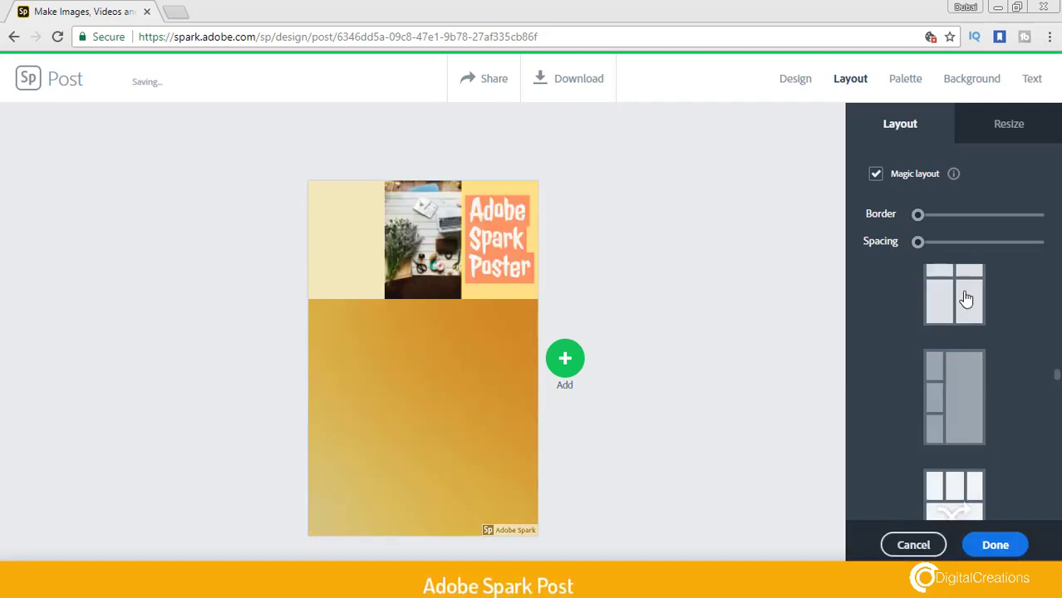
{"action": "left_click_drag", "start_coordinate": [1053, 379], "coordinate": [1056, 333]}
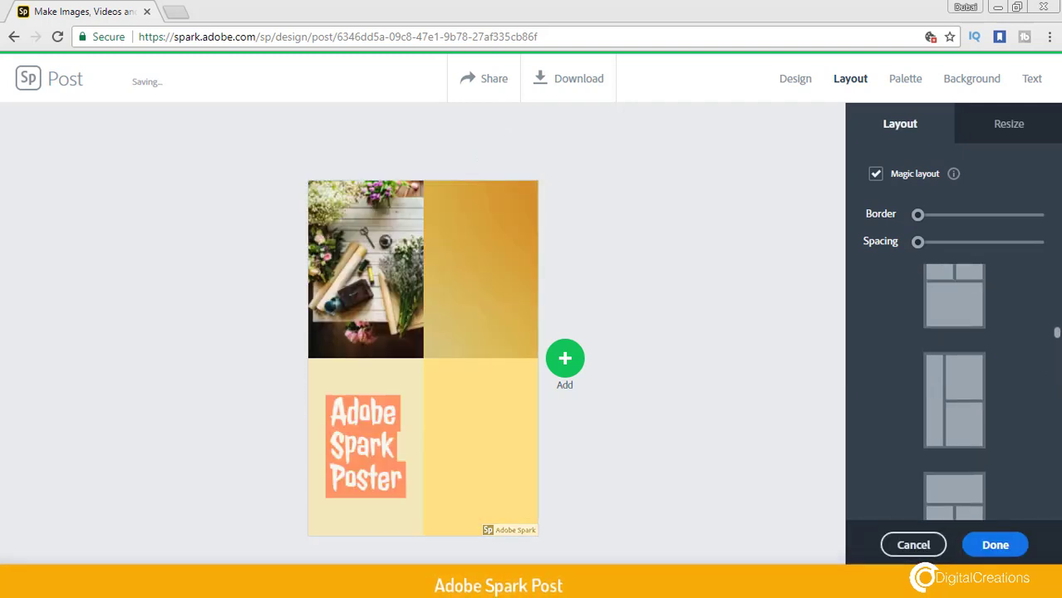
{"action": "left_click", "coordinate": [980, 402]}
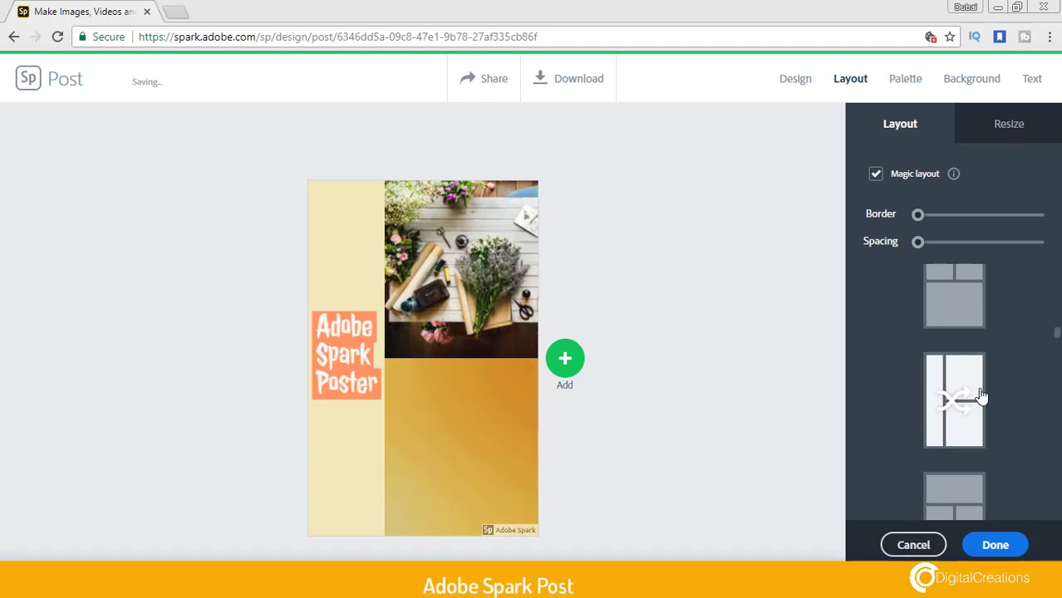
{"action": "left_click_drag", "start_coordinate": [1057, 333], "coordinate": [1055, 387]}
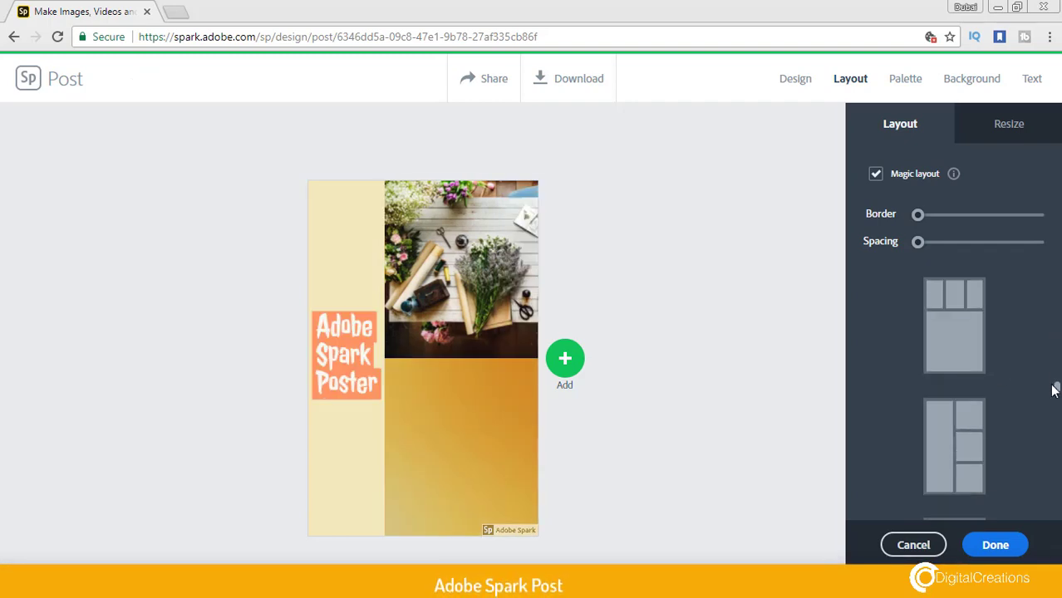
Apply the grid layout with one tall cell beside three stacked cells, and add a thin border and matching cell spacing.
{"action": "left_click", "coordinate": [936, 453]}
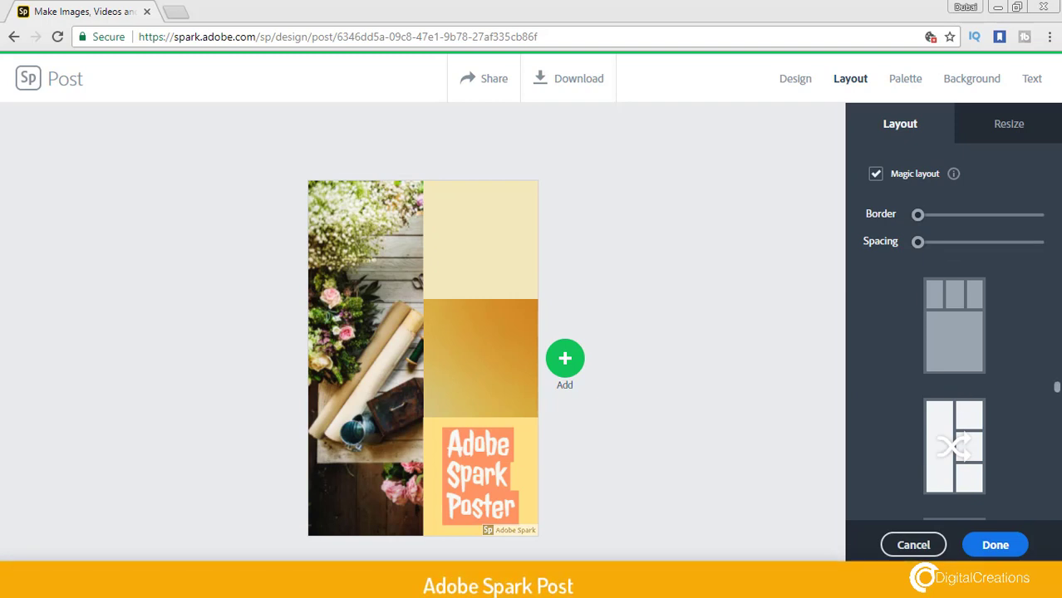
{"action": "left_click_drag", "start_coordinate": [1058, 389], "coordinate": [1057, 284]}
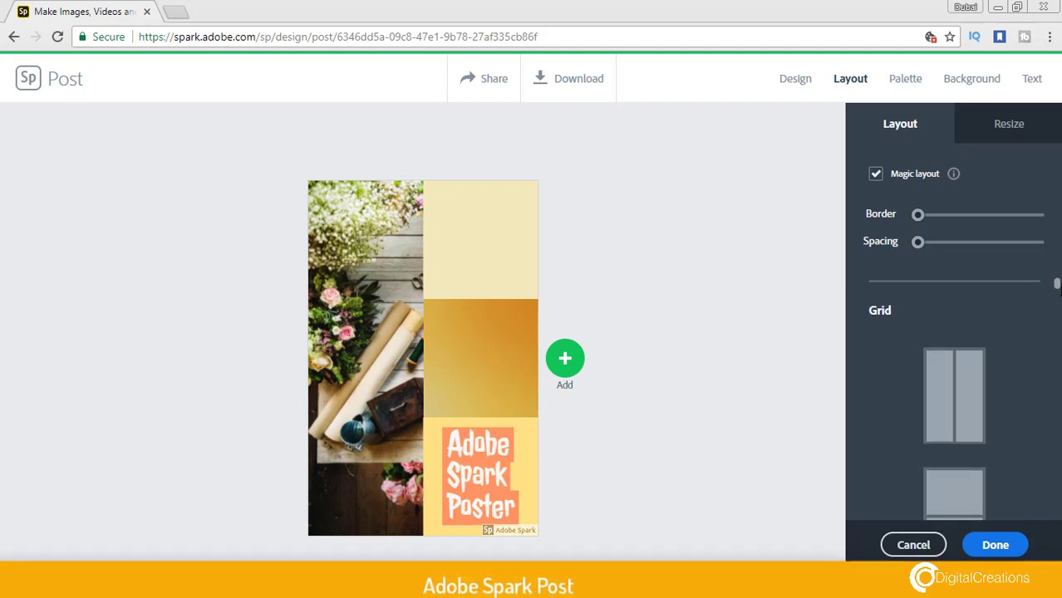
{"action": "left_click_drag", "start_coordinate": [918, 215], "coordinate": [936, 250]}
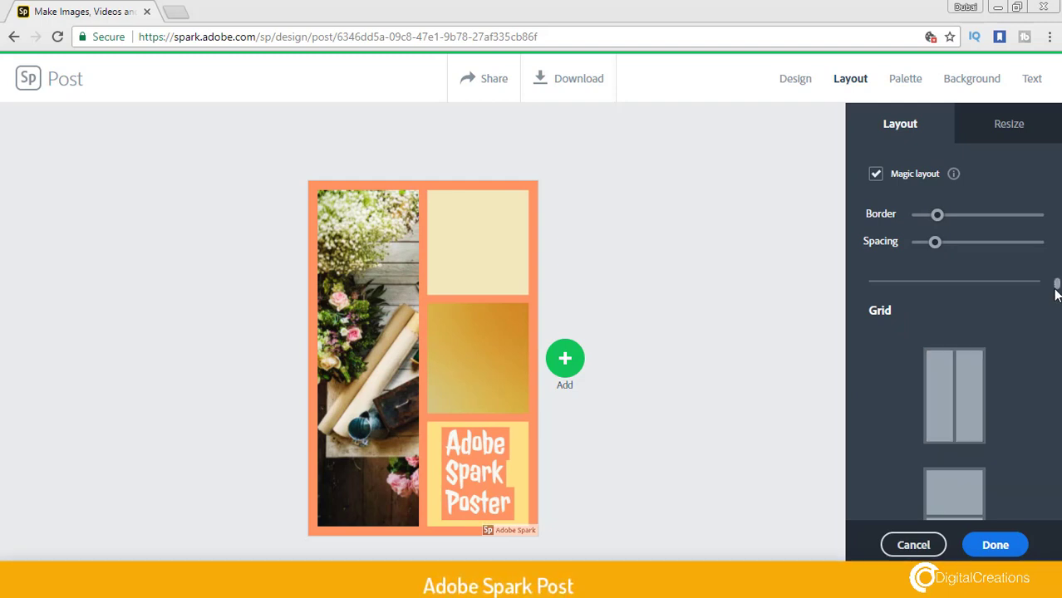
{"action": "left_click_drag", "start_coordinate": [1056, 291], "coordinate": [1049, 238]}
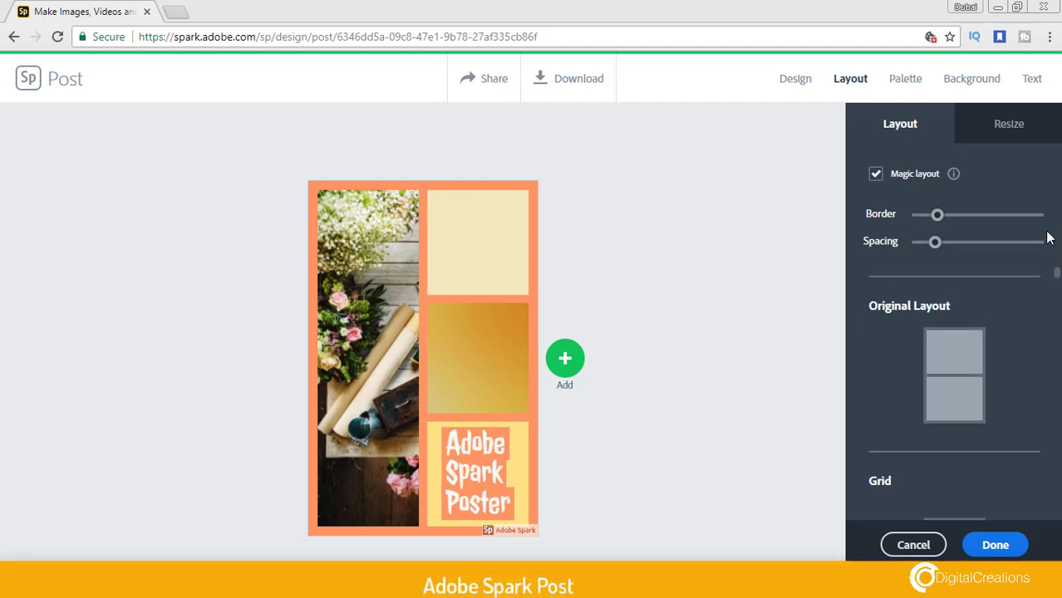
Try several decorative colour palettes on the poster, ending with the beige, teal, navy and dark purple one.
{"action": "left_click", "coordinate": [930, 82]}
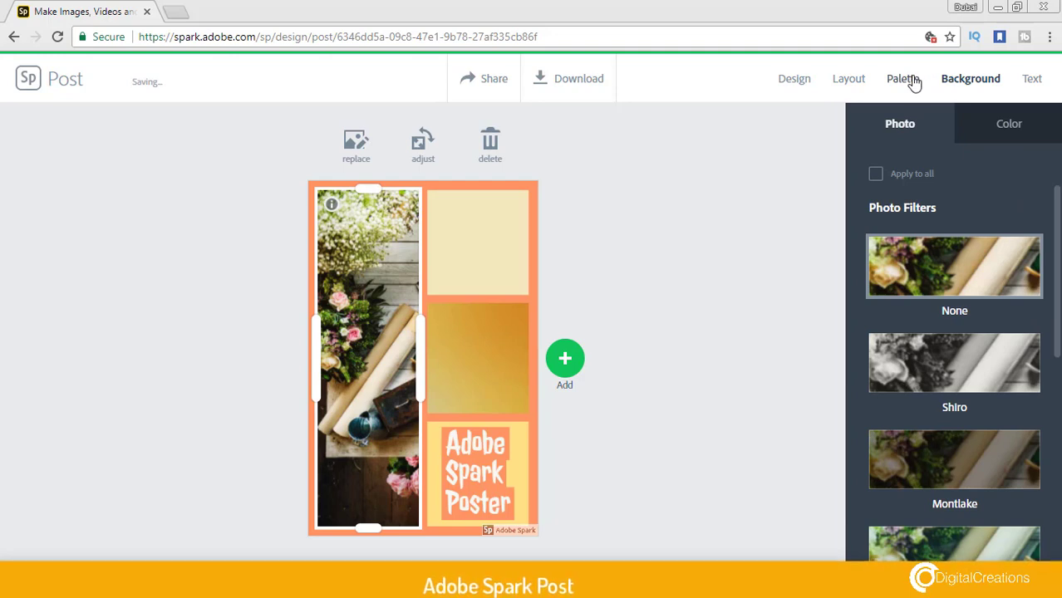
{"action": "left_click", "coordinate": [913, 81]}
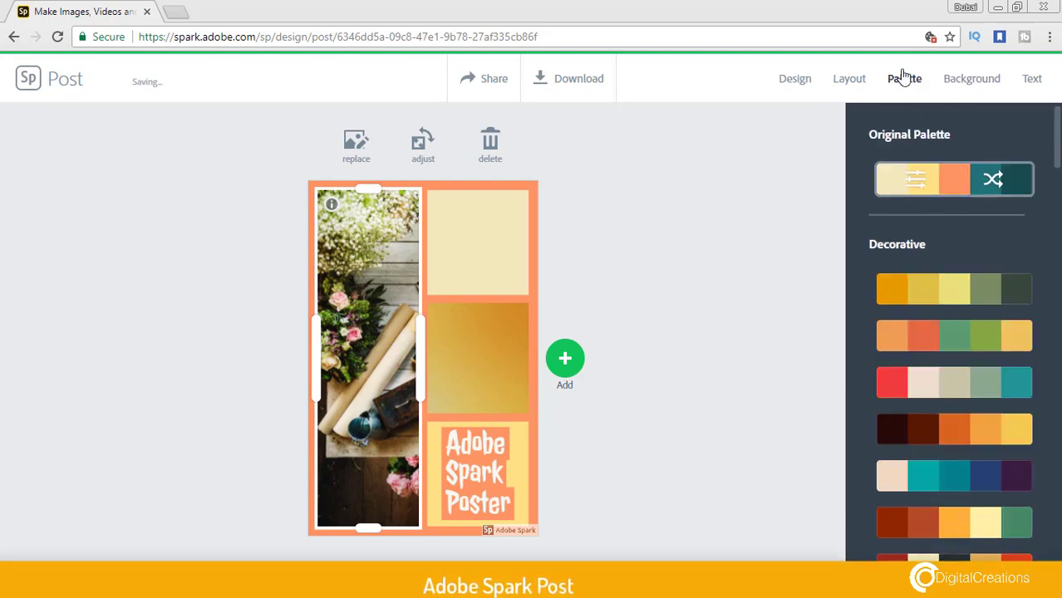
{"action": "left_click", "coordinate": [917, 290]}
{"action": "left_click", "coordinate": [920, 340]}
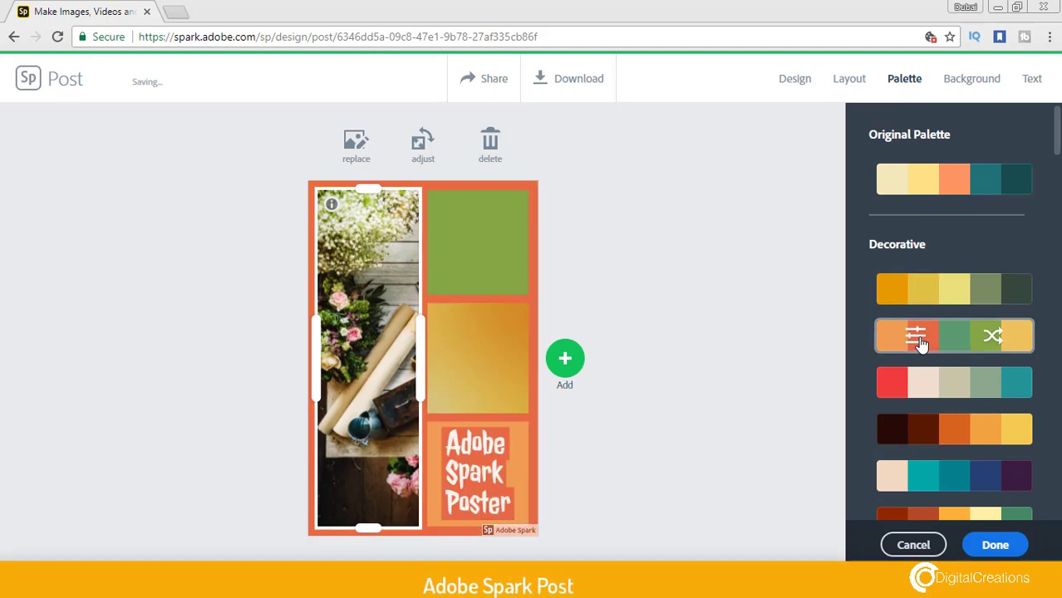
{"action": "left_click", "coordinate": [909, 437]}
{"action": "left_click_drag", "start_coordinate": [1057, 137], "coordinate": [1058, 162]}
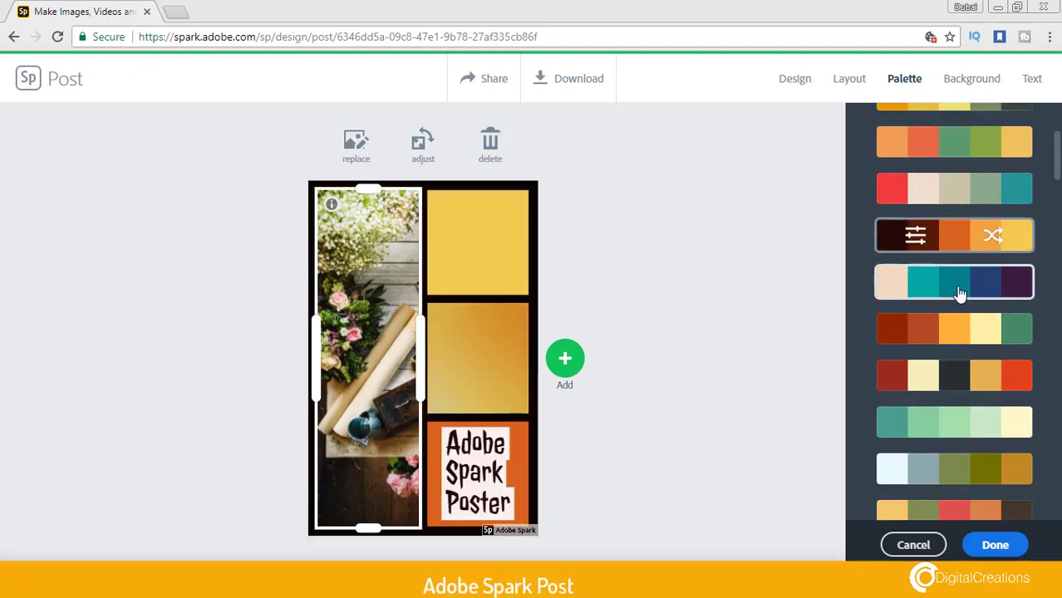
{"action": "left_click", "coordinate": [934, 288]}
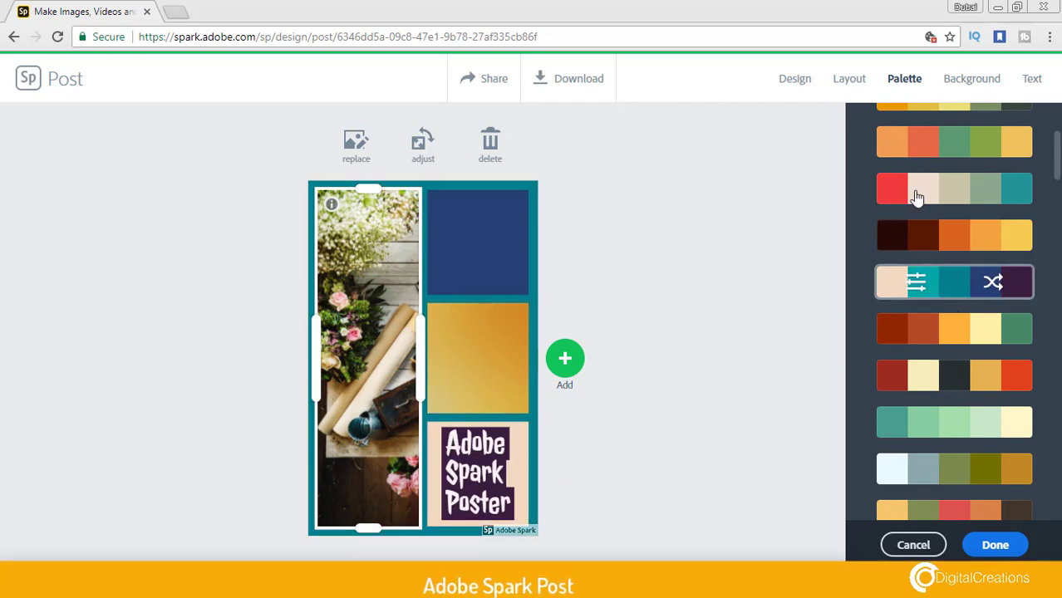
Apply the purple "San Francisco Dreamin'" suggested design filter to the poster.
{"action": "left_click", "coordinate": [797, 78]}
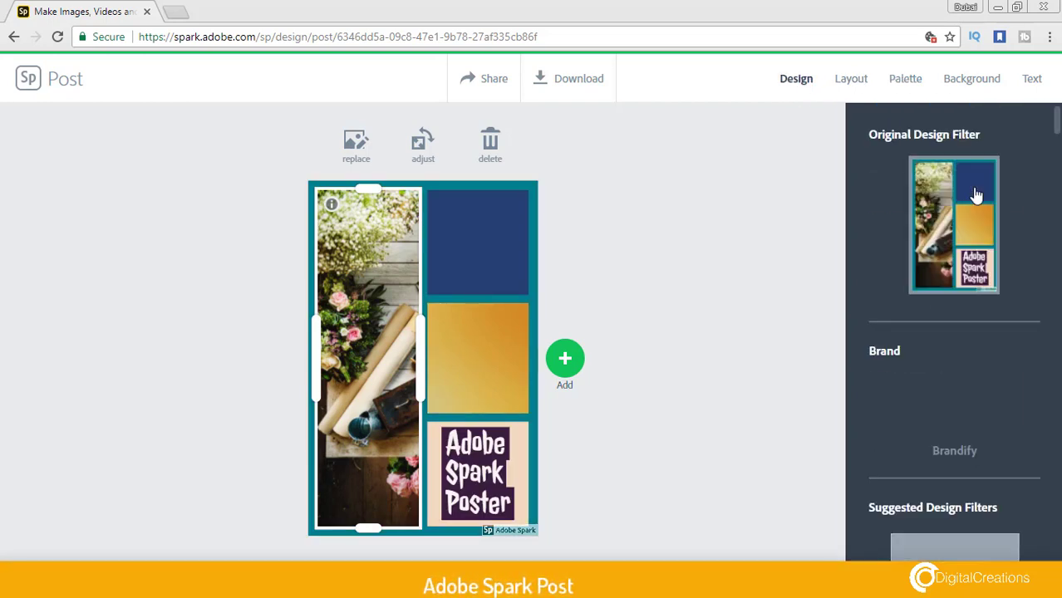
{"action": "left_click_drag", "start_coordinate": [1054, 134], "coordinate": [1054, 147]}
{"action": "scroll", "coordinate": [956, 332], "scroll_direction": "up", "scroll_amount": 3}
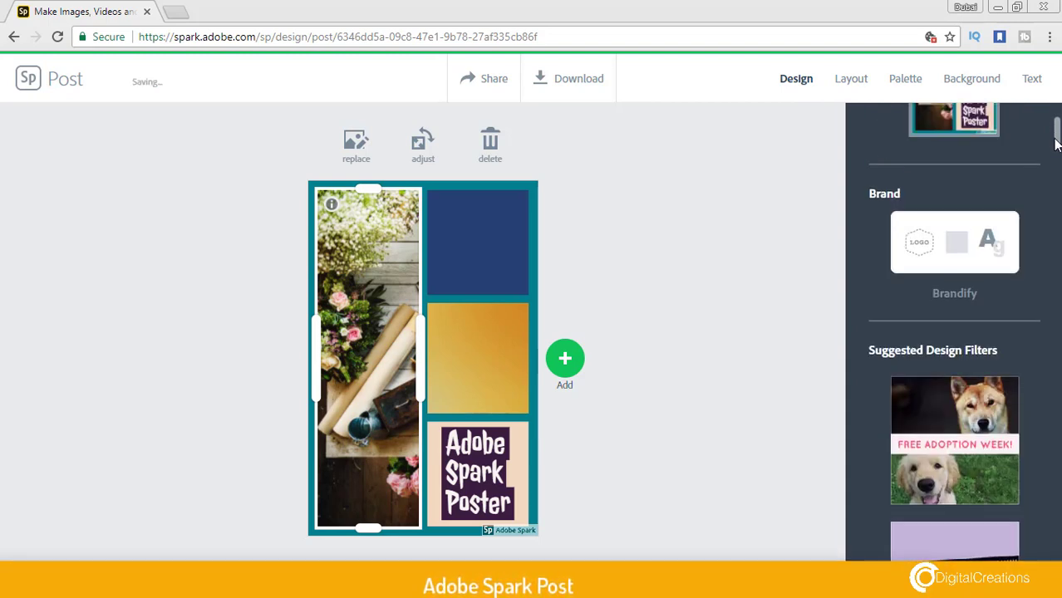
{"action": "scroll", "coordinate": [956, 332], "scroll_direction": "down", "scroll_amount": 2}
{"action": "left_click_drag", "start_coordinate": [1056, 145], "coordinate": [1056, 152]}
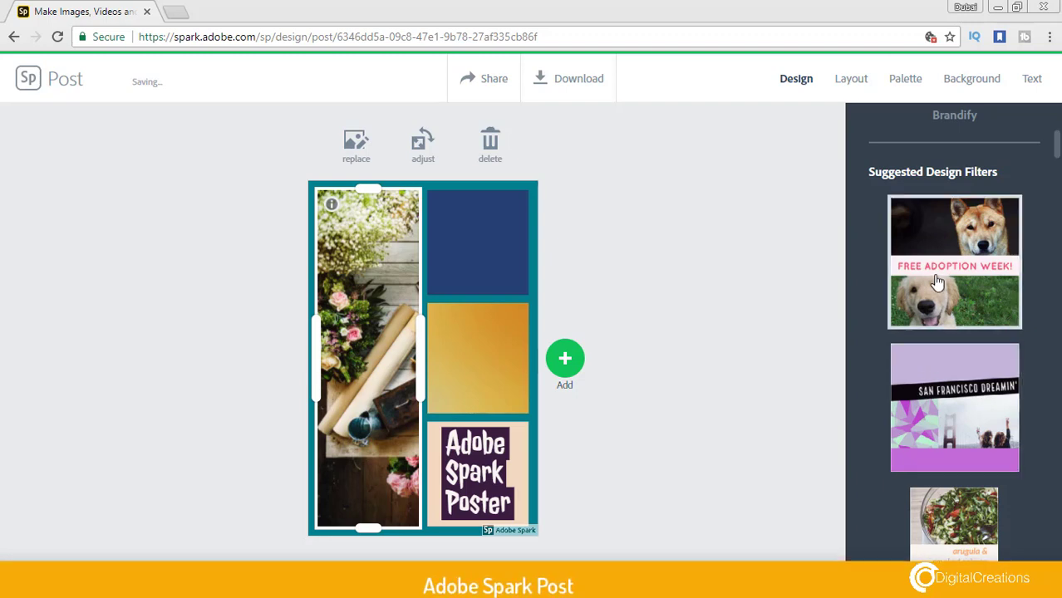
{"action": "left_click", "coordinate": [935, 409]}
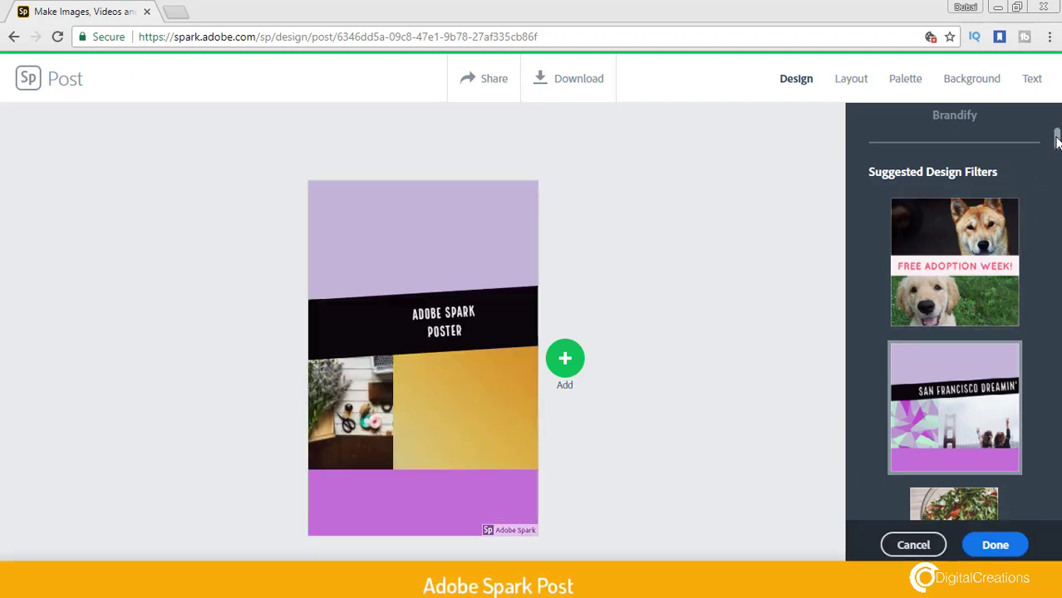
{"action": "left_click_drag", "start_coordinate": [1057, 138], "coordinate": [1057, 156]}
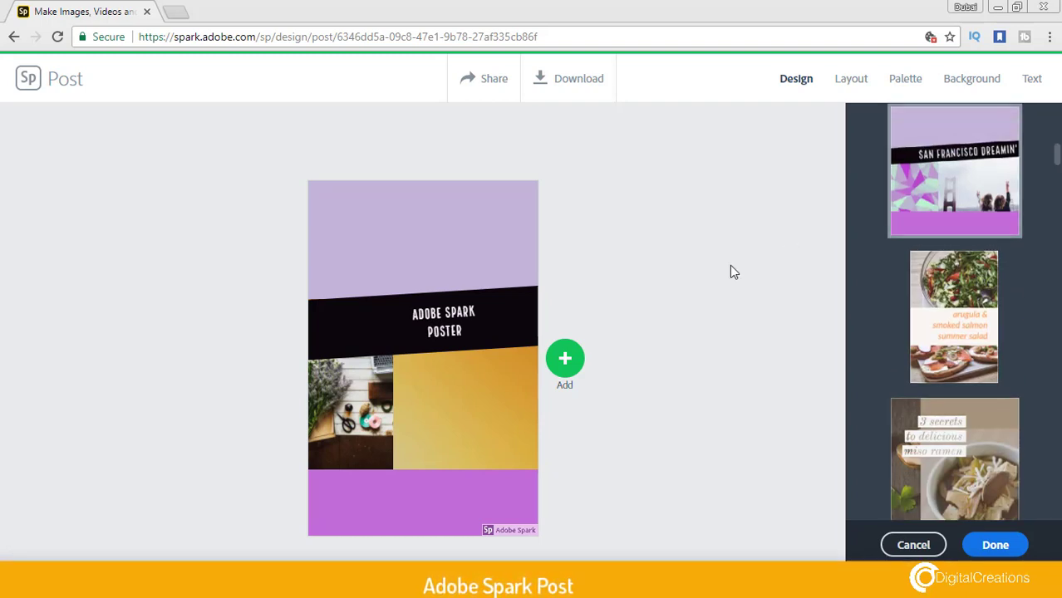
Upload the logo image "Artboard 1@4x" from the outer "4x" folder and add it to the poster.
{"action": "left_click", "coordinate": [565, 359]}
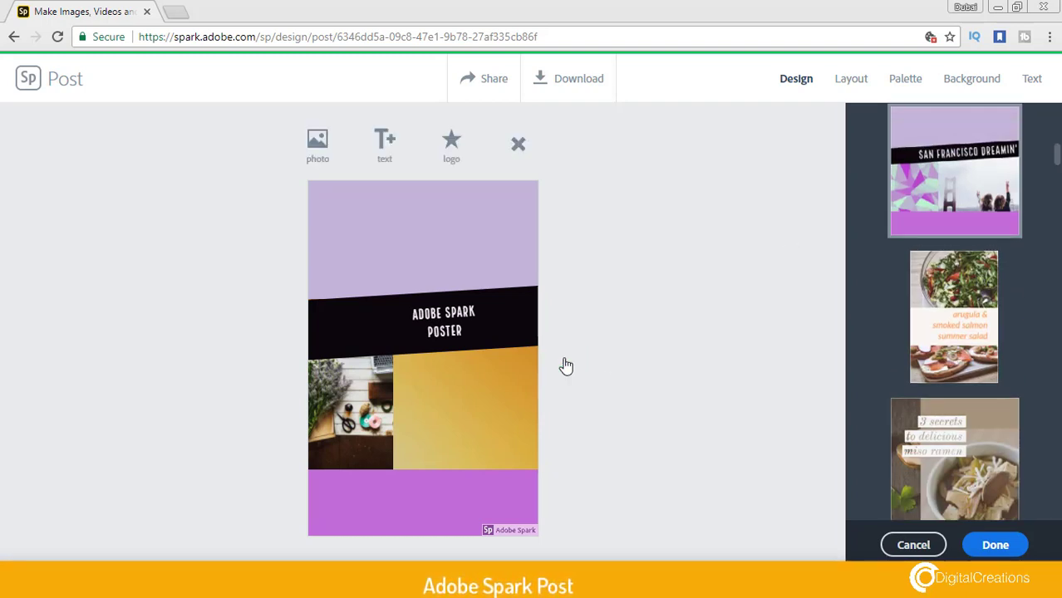
{"action": "left_click", "coordinate": [318, 143]}
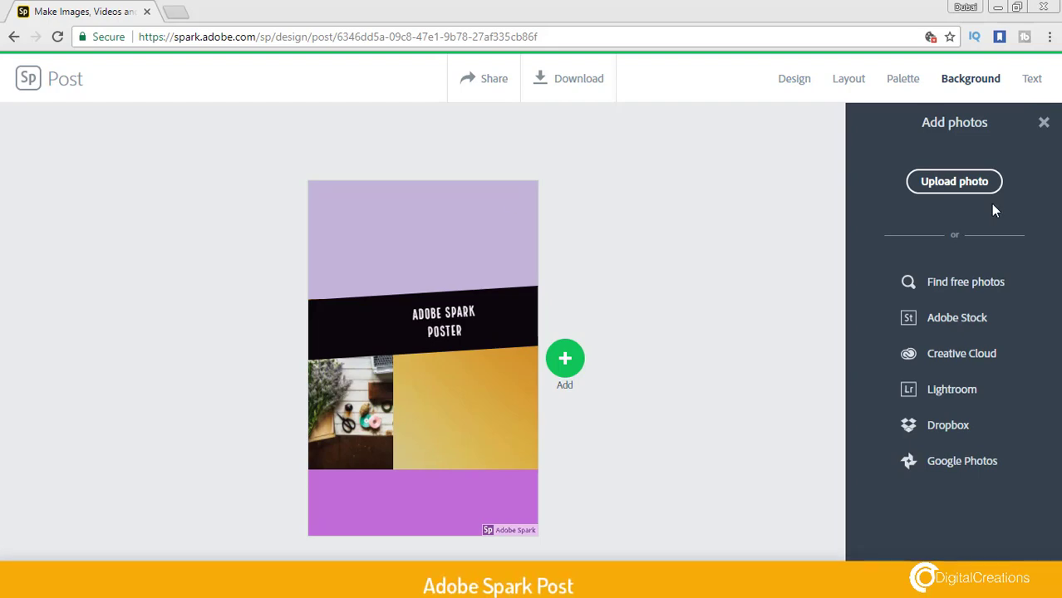
{"action": "left_click", "coordinate": [954, 182]}
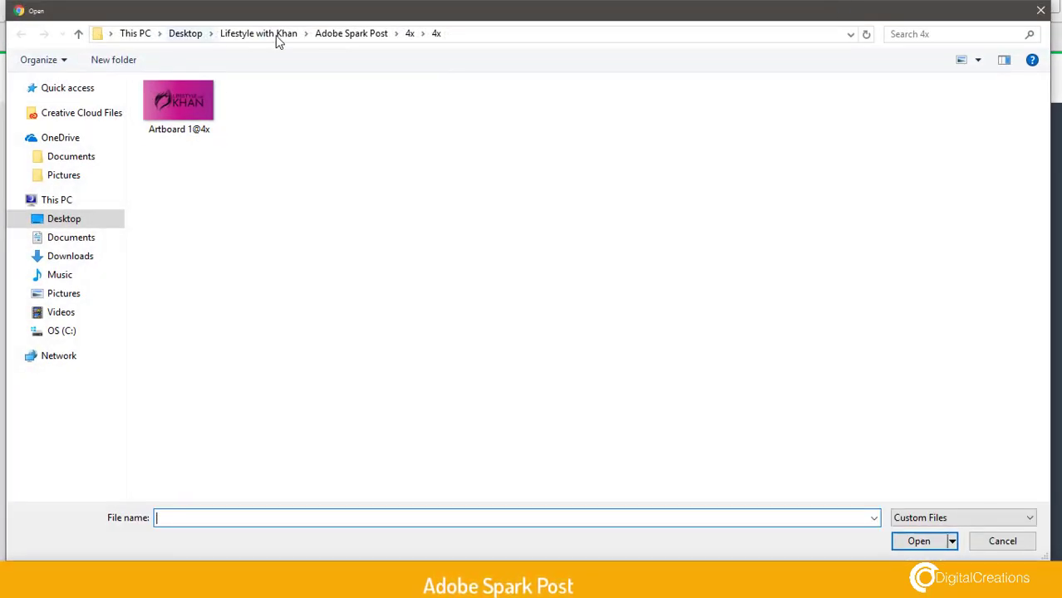
{"action": "left_click", "coordinate": [409, 34]}
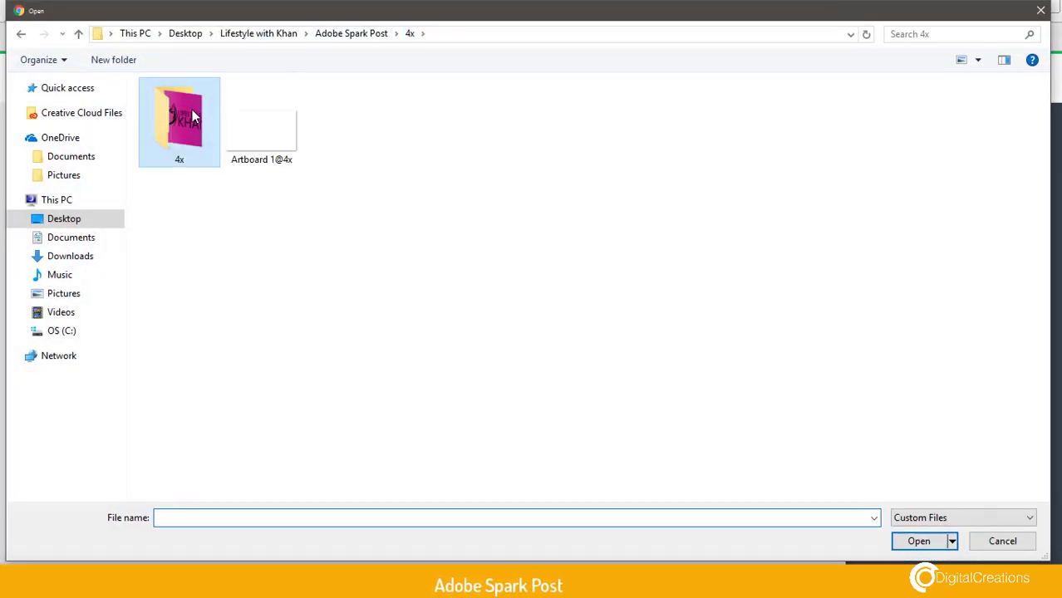
{"action": "double_click", "coordinate": [268, 135]}
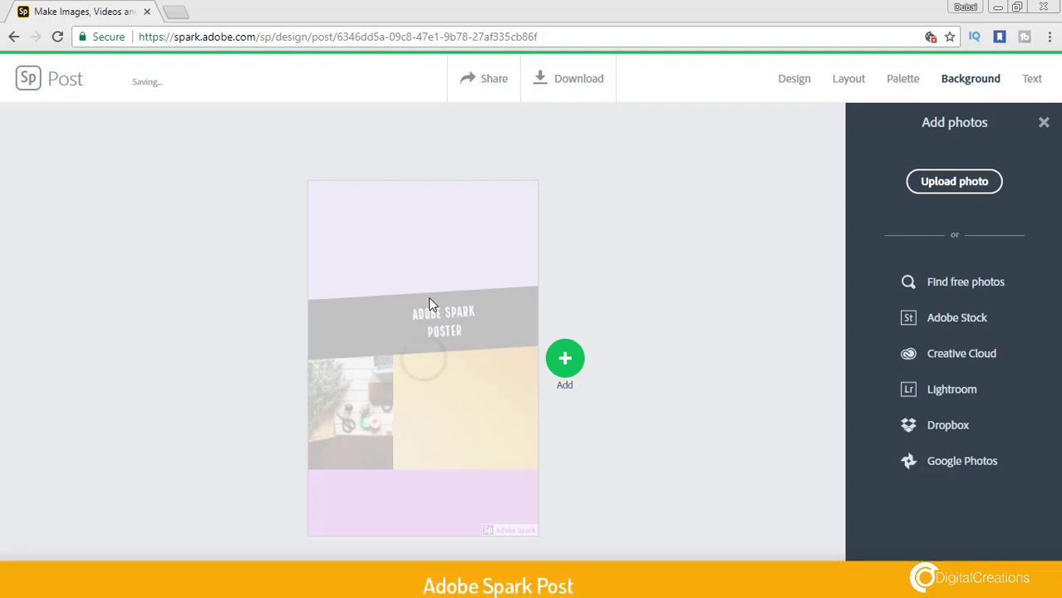
{"action": "left_click", "coordinate": [406, 362]}
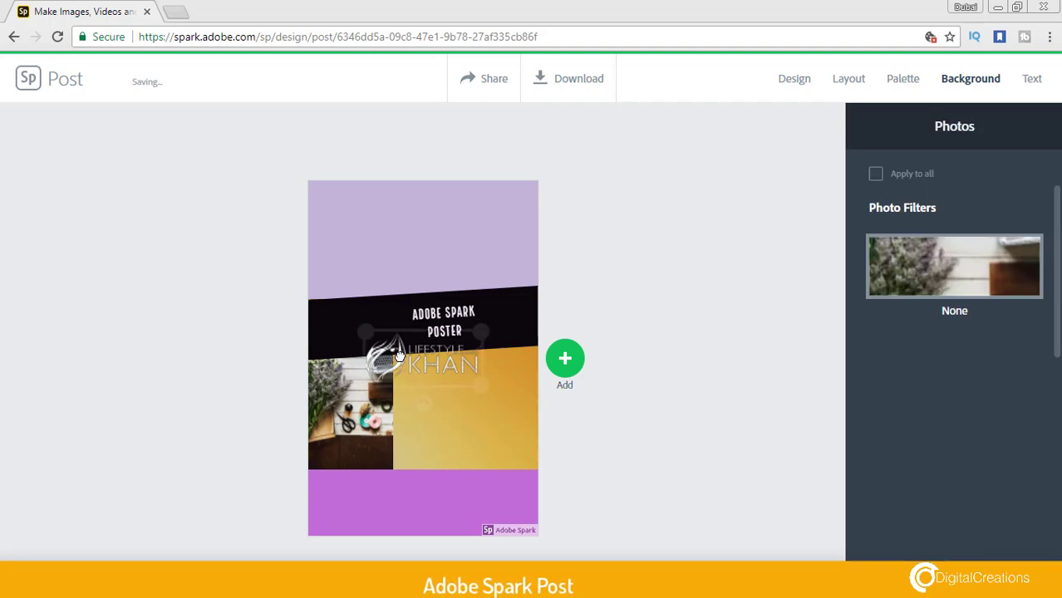
Move the logo into the lavender area above the title and enlarge it to nearly the poster's width.
{"action": "left_click_drag", "start_coordinate": [407, 363], "coordinate": [372, 254]}
{"action": "left_click_drag", "start_coordinate": [456, 234], "coordinate": [530, 194]}
{"action": "mouse_move", "coordinate": [444, 226]}
{"action": "left_mouse_down"}
{"action": "mouse_move", "coordinate": [451, 434]}
{"action": "mouse_move", "coordinate": [429, 469]}
{"action": "mouse_move", "coordinate": [443, 415]}
{"action": "mouse_move", "coordinate": [440, 486]}
{"action": "mouse_move", "coordinate": [439, 230]}
{"action": "left_mouse_up"}
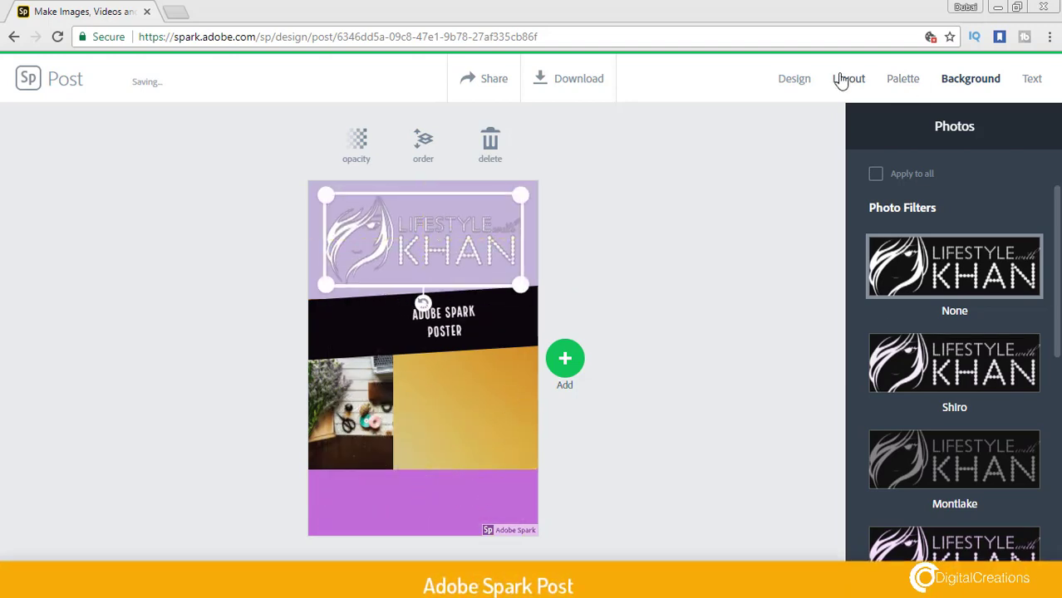
Apply the "arugula & smoked salmon summer salad" design filter and move the logo onto the orange panel below the title.
{"action": "left_click", "coordinate": [799, 79]}
{"action": "left_click_drag", "start_coordinate": [1057, 123], "coordinate": [1059, 167]}
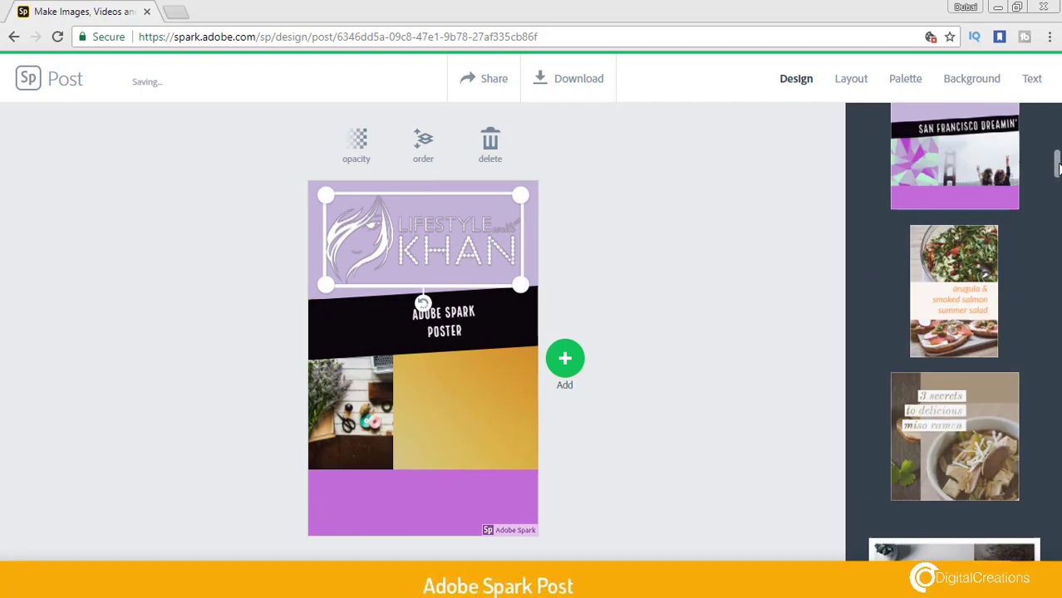
{"action": "left_click", "coordinate": [954, 282]}
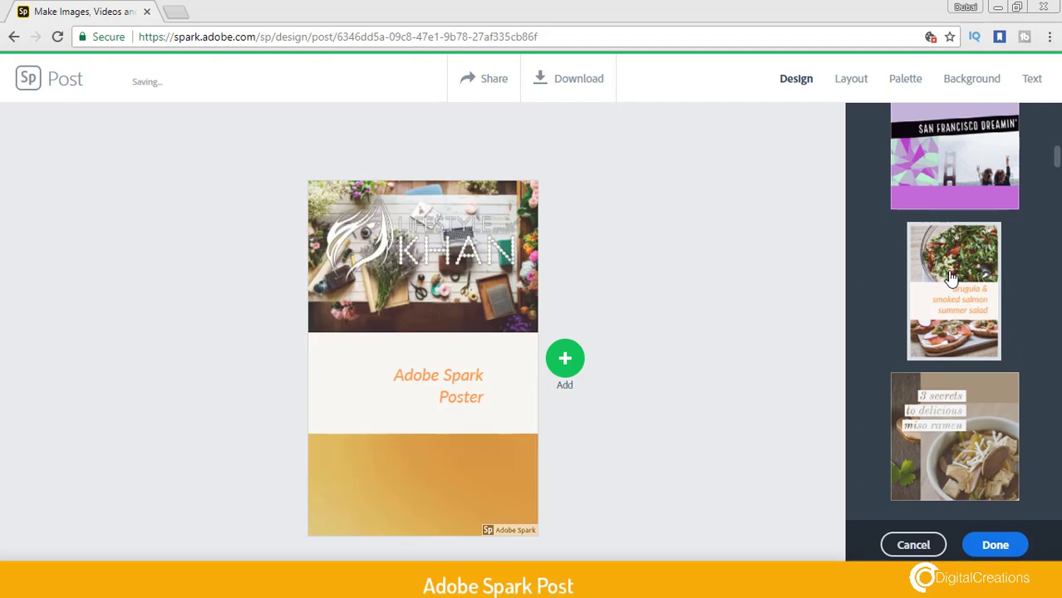
{"action": "left_click_drag", "start_coordinate": [453, 245], "coordinate": [455, 482]}
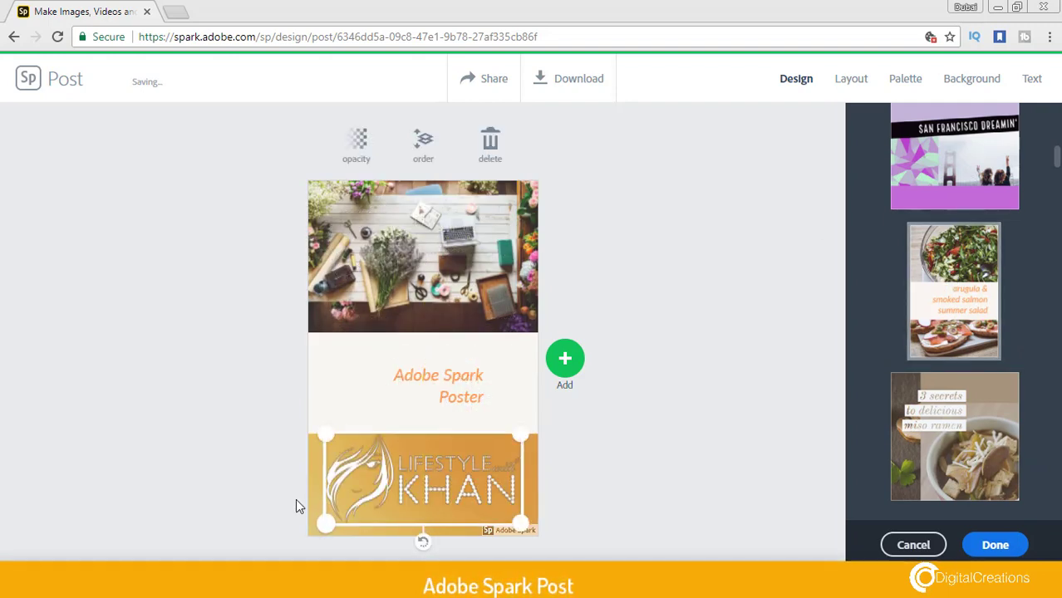
{"action": "left_click", "coordinate": [310, 483]}
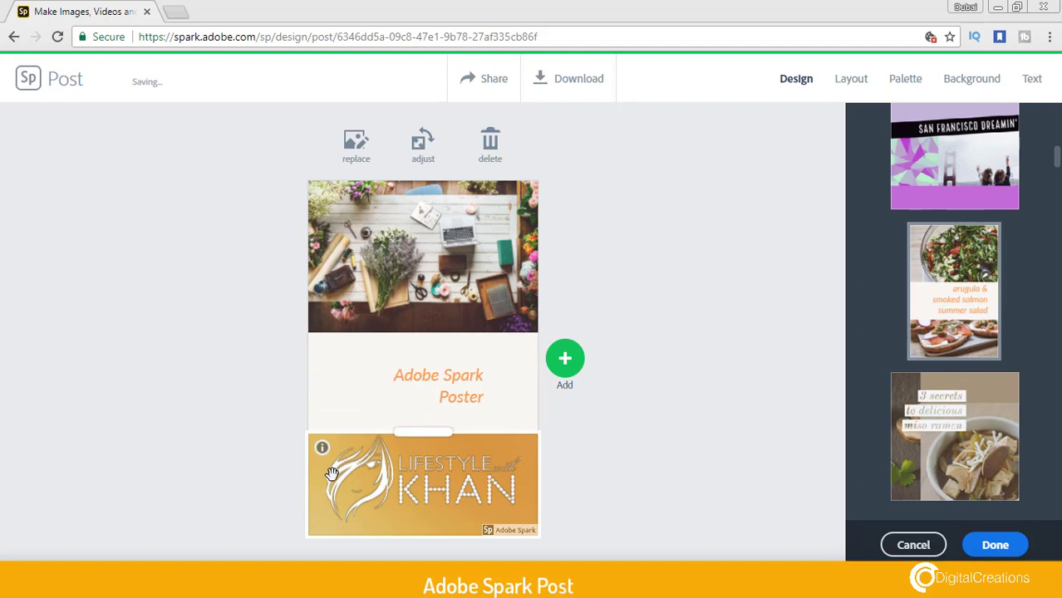
Try the first two Decorative palettes on the poster, ending with the orange, coral, green and yellow one.
{"action": "left_click", "coordinate": [845, 87]}
{"action": "left_click", "coordinate": [904, 88]}
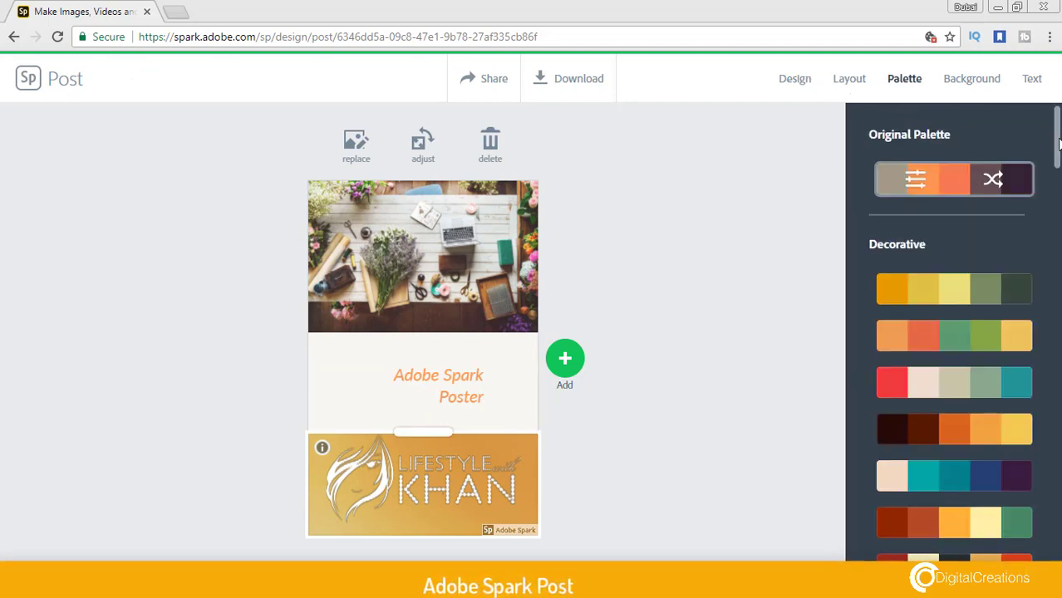
{"action": "left_click", "coordinate": [970, 289]}
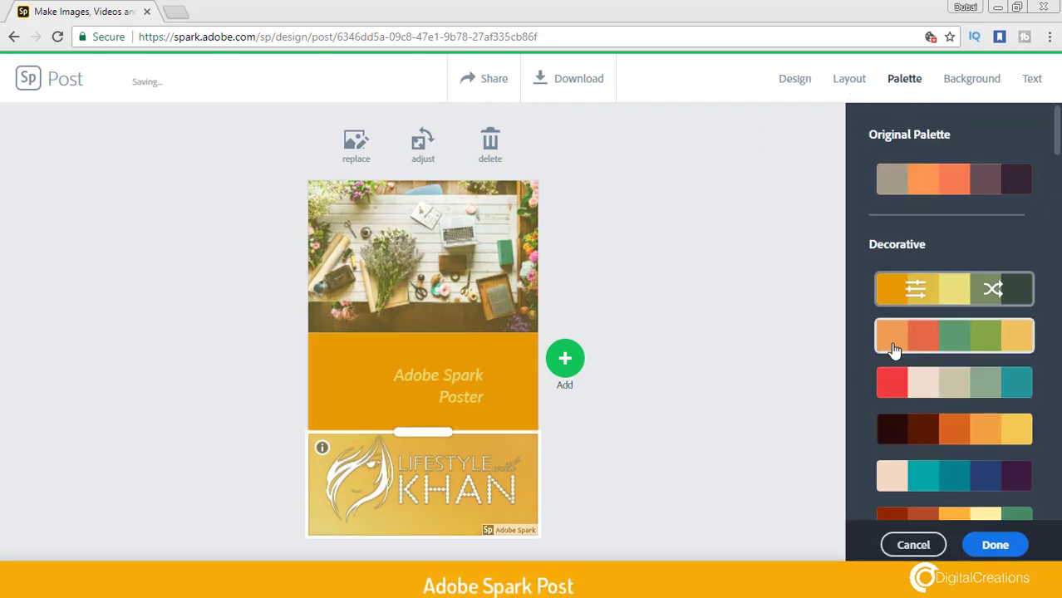
{"action": "left_click", "coordinate": [893, 350]}
{"action": "left_click", "coordinate": [918, 298]}
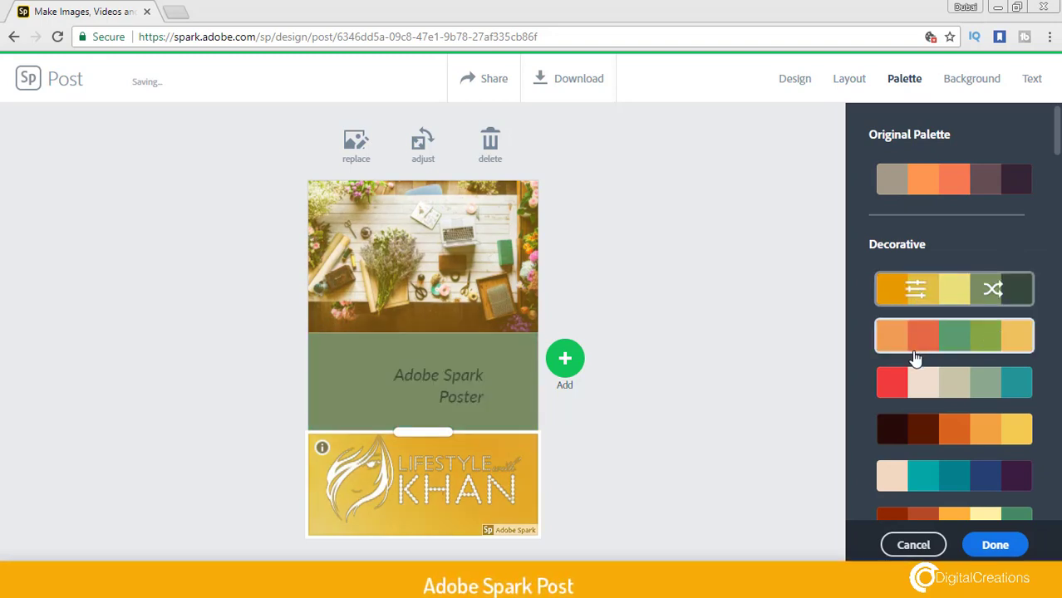
{"action": "left_click", "coordinate": [915, 332]}
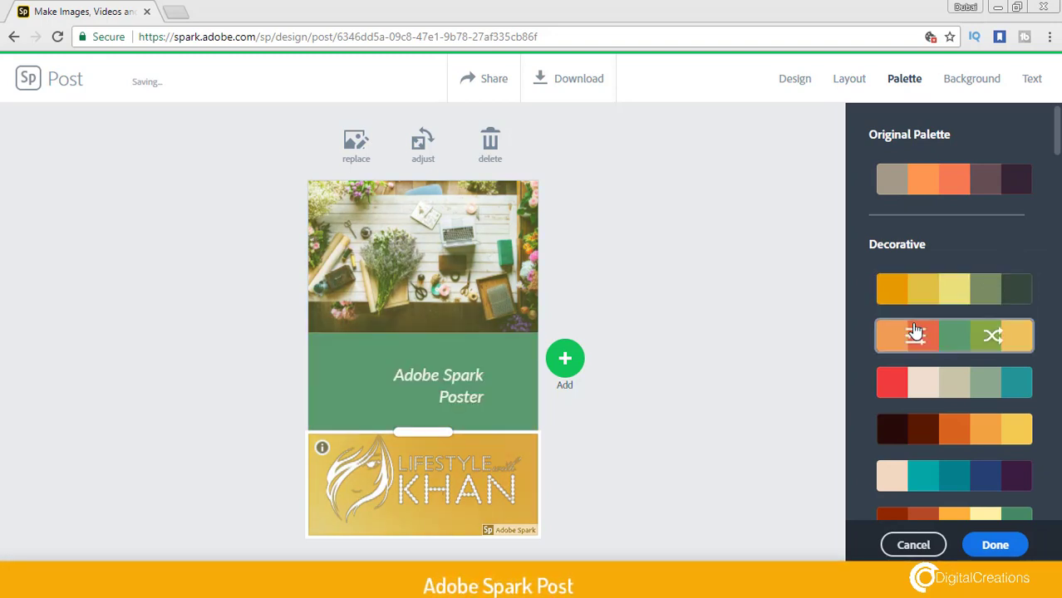
Delete the "Adobe Spark Poster" title and move the logo onto the green panel in its place.
{"action": "left_click", "coordinate": [495, 370]}
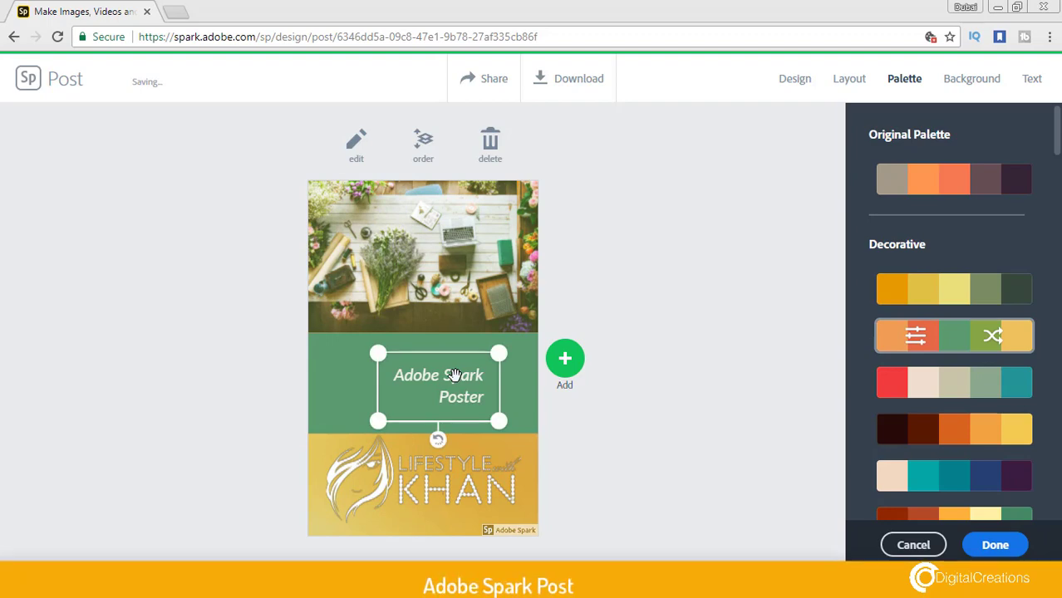
{"action": "key", "text": "Delete"}
{"action": "left_click", "coordinate": [663, 353]}
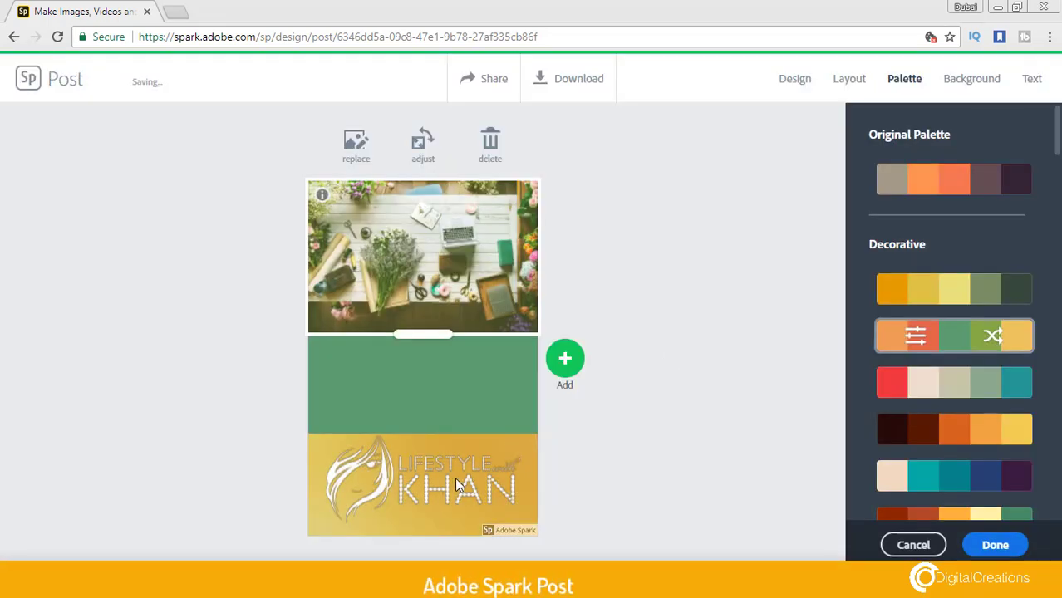
{"action": "left_click_drag", "start_coordinate": [456, 487], "coordinate": [444, 388]}
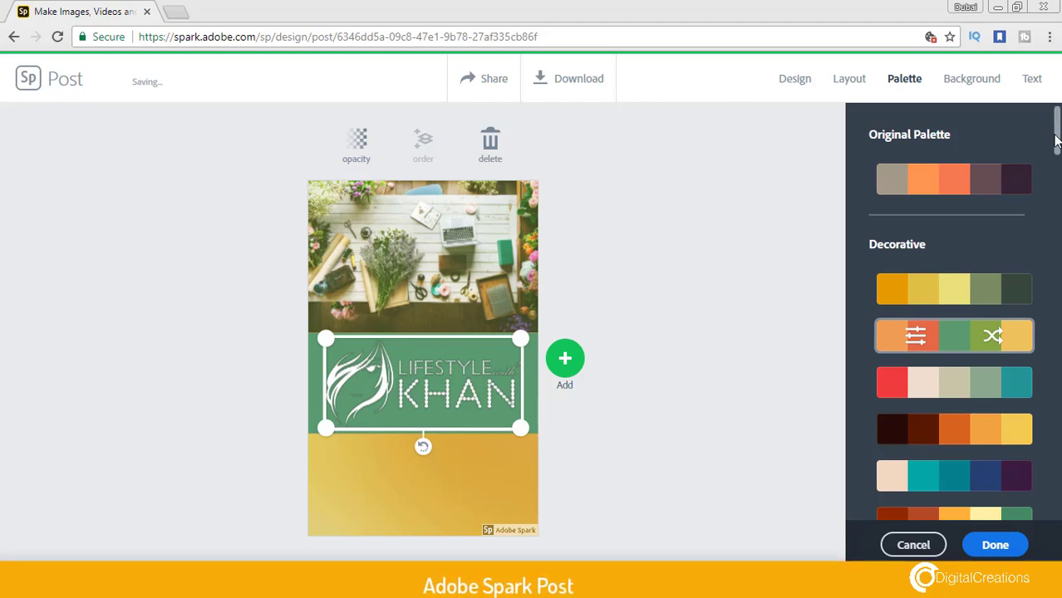
Try the blue, yellow and red Decorative palette and the beige, crimson and navy Bold palette on the poster.
{"action": "left_click_drag", "start_coordinate": [1058, 133], "coordinate": [1055, 224]}
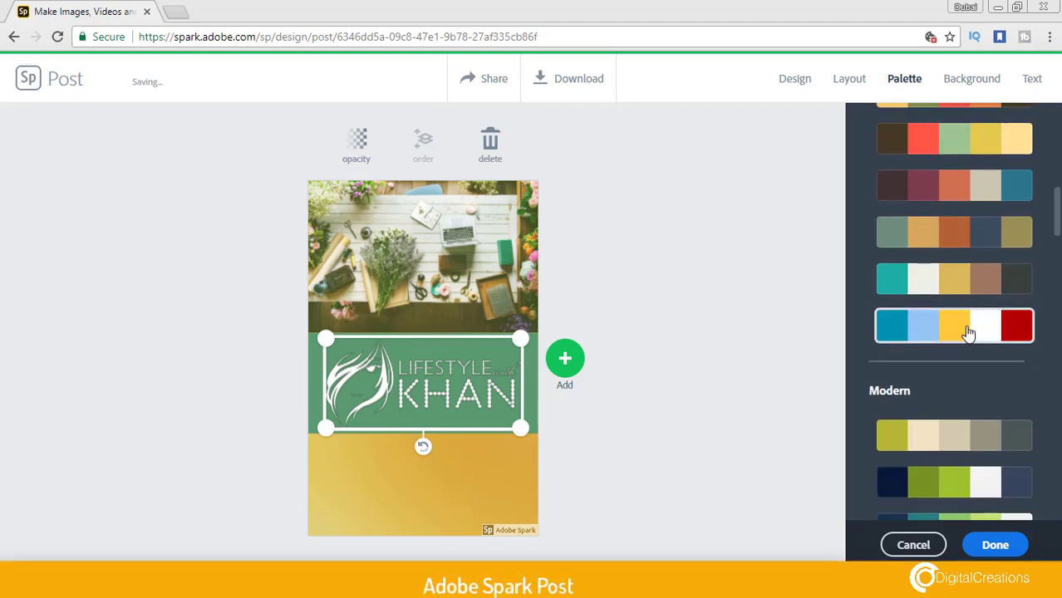
{"action": "left_click", "coordinate": [968, 331]}
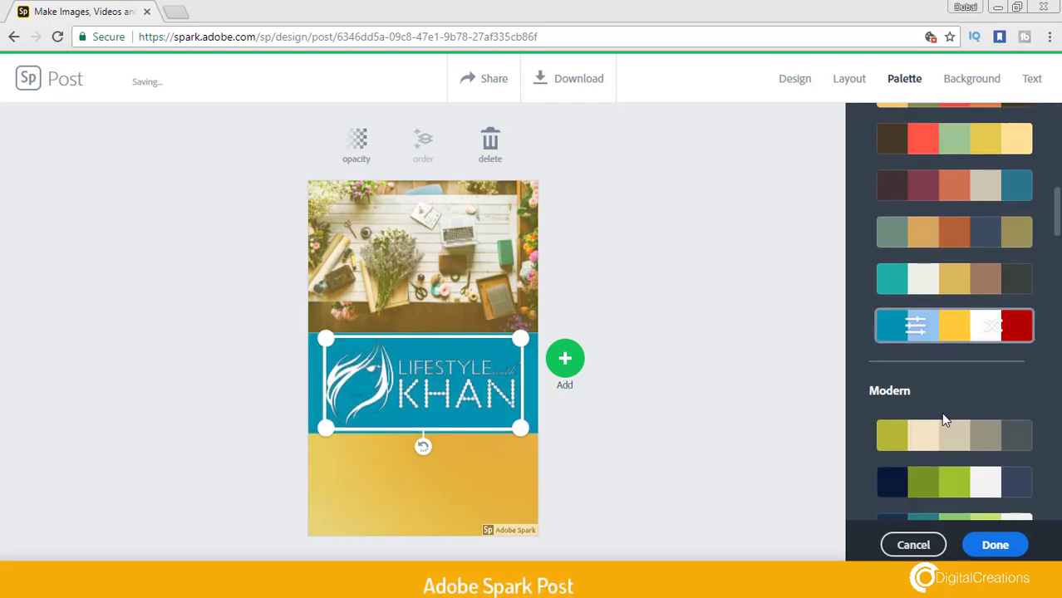
{"action": "left_click", "coordinate": [989, 235]}
{"action": "left_click_drag", "start_coordinate": [1057, 210], "coordinate": [1033, 326]}
{"action": "left_click", "coordinate": [983, 321]}
{"action": "left_click", "coordinate": [1010, 256]}
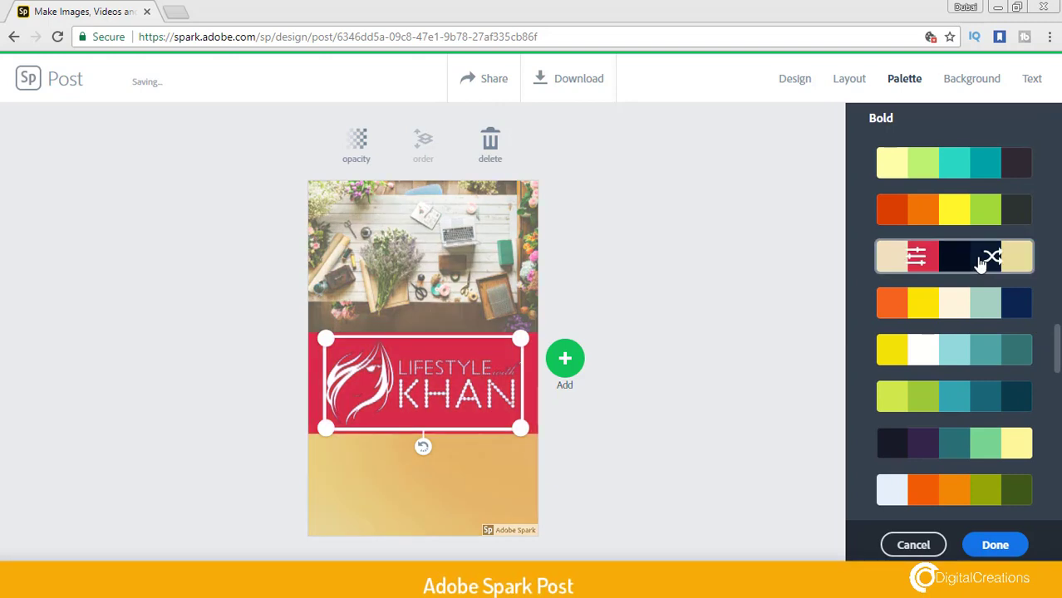
{"action": "scroll", "coordinate": [1057, 366], "scroll_direction": "down", "scroll_amount": 2}
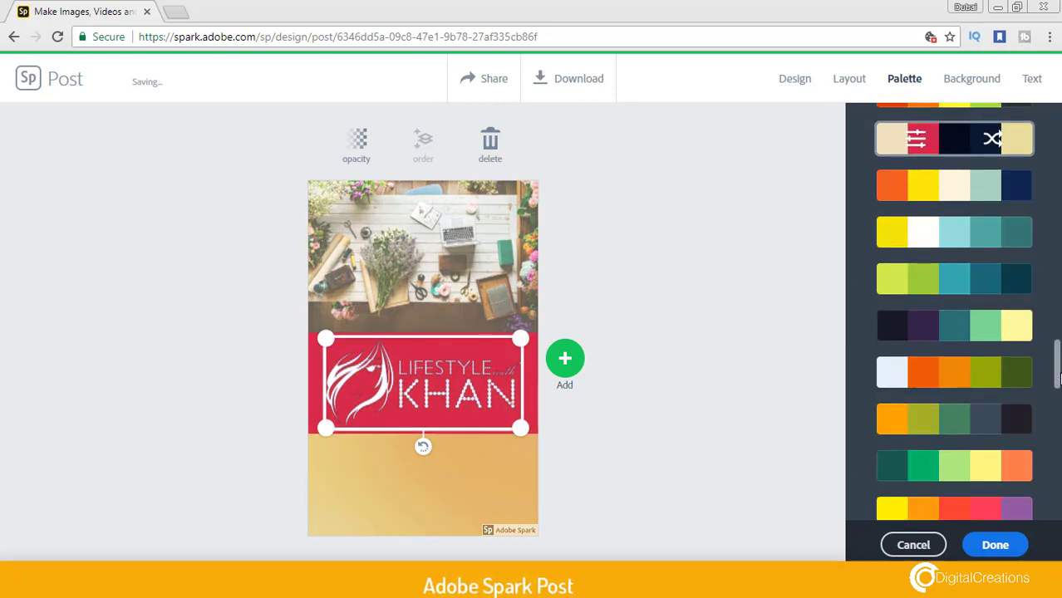
Extend the logo panel downward so the yellow gradient panel below shrinks to a thin strip.
{"action": "left_click", "coordinate": [466, 492]}
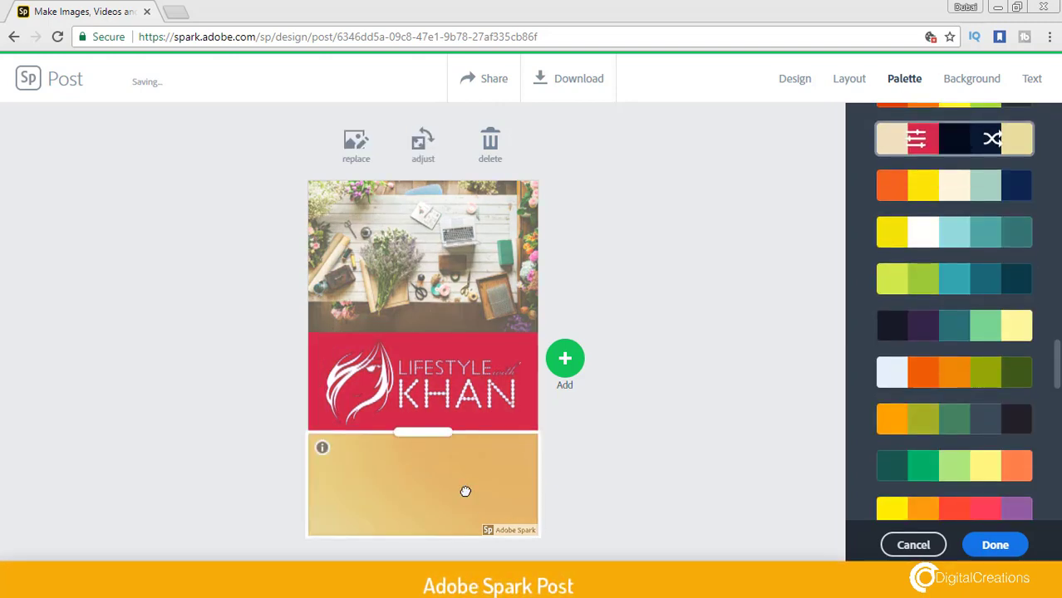
{"action": "left_click_drag", "start_coordinate": [434, 437], "coordinate": [436, 509]}
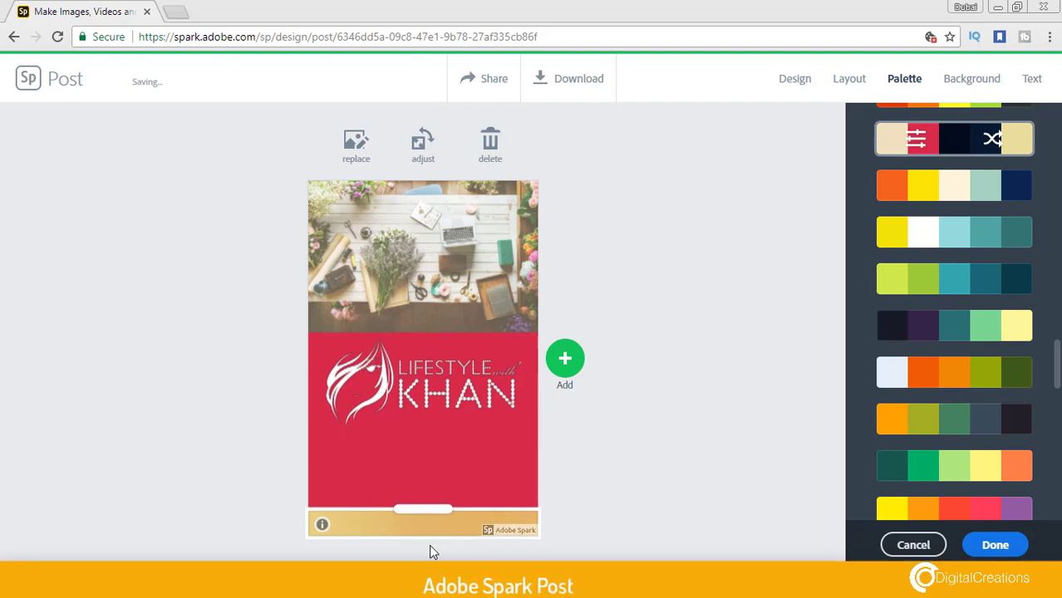
{"action": "left_click", "coordinate": [437, 456]}
Apply the Bold palette of pale blue, oranges and greens, and move the logo down toward the panel's middle.
{"action": "left_click", "coordinate": [896, 378]}
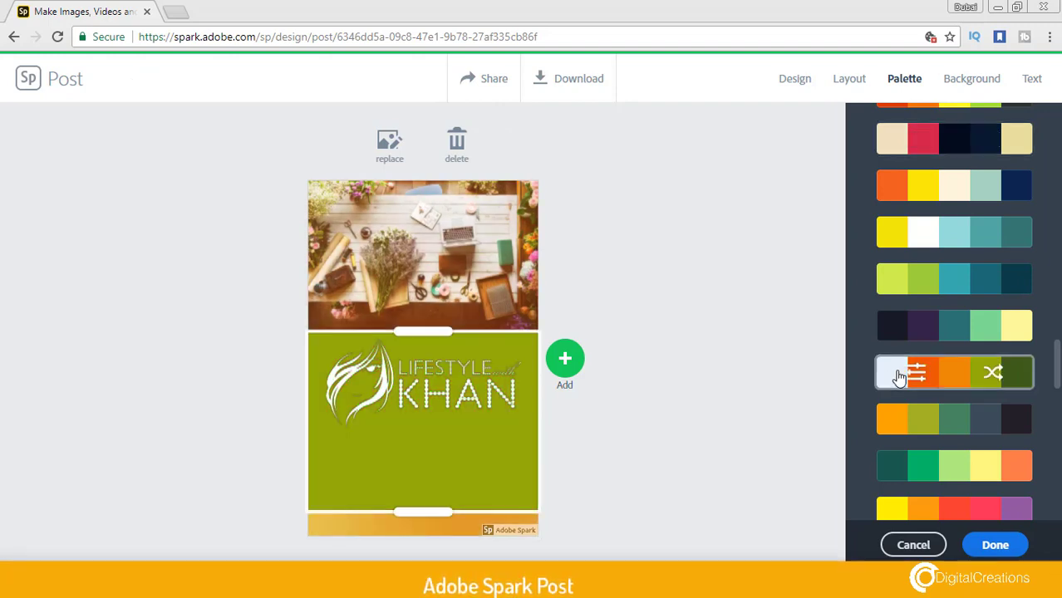
{"action": "left_click", "coordinate": [437, 375]}
{"action": "left_click_drag", "start_coordinate": [436, 374], "coordinate": [434, 404]}
Apply the Shiro photo filter to the thin gradient strip at the foot of the poster.
{"action": "left_click", "coordinate": [478, 263]}
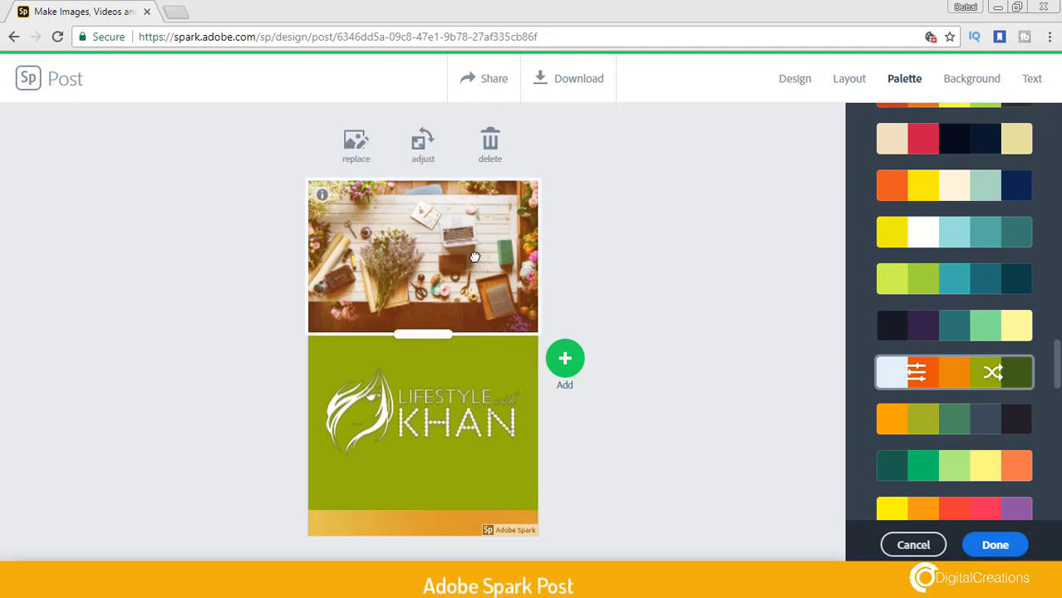
{"action": "left_click", "coordinate": [964, 81]}
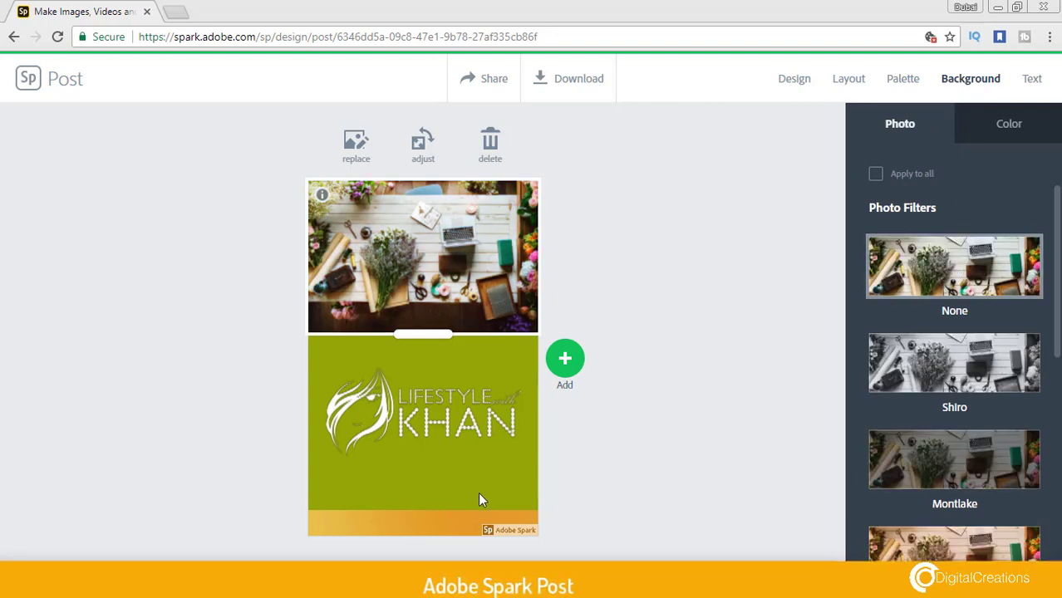
{"action": "left_click", "coordinate": [456, 519]}
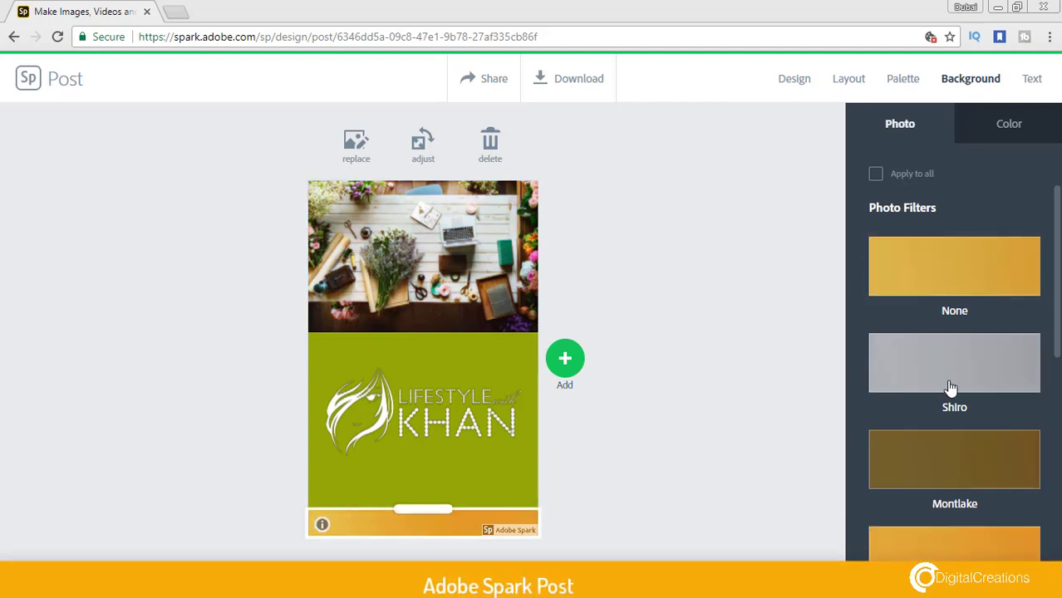
{"action": "left_click", "coordinate": [997, 383]}
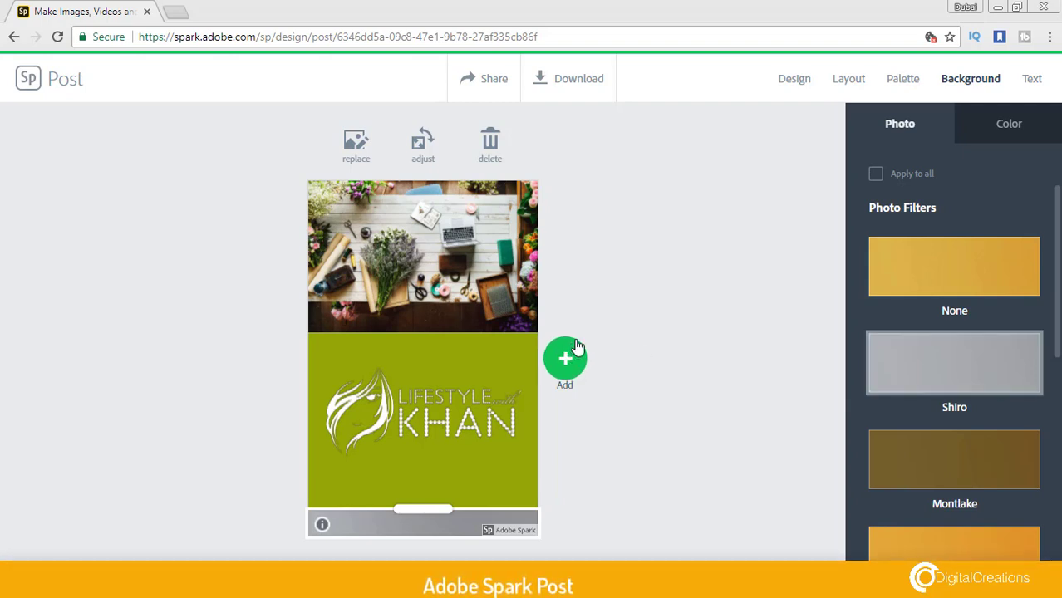
Move the logo slightly lower so it sits near the centre of the green panel.
{"action": "left_click", "coordinate": [630, 280]}
{"action": "left_click", "coordinate": [463, 403]}
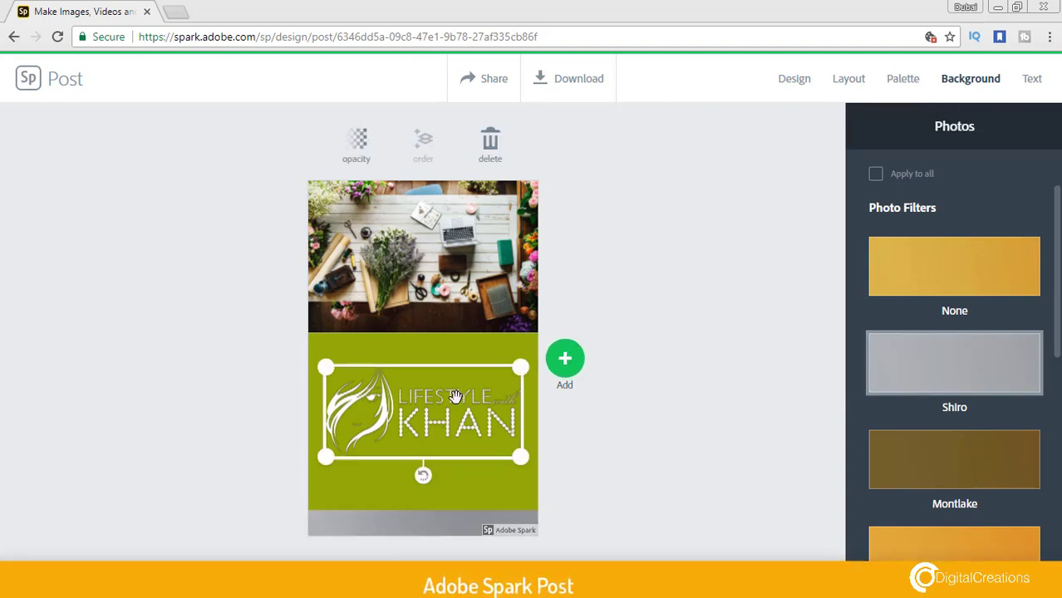
{"action": "left_click_drag", "start_coordinate": [463, 403], "coordinate": [456, 408]}
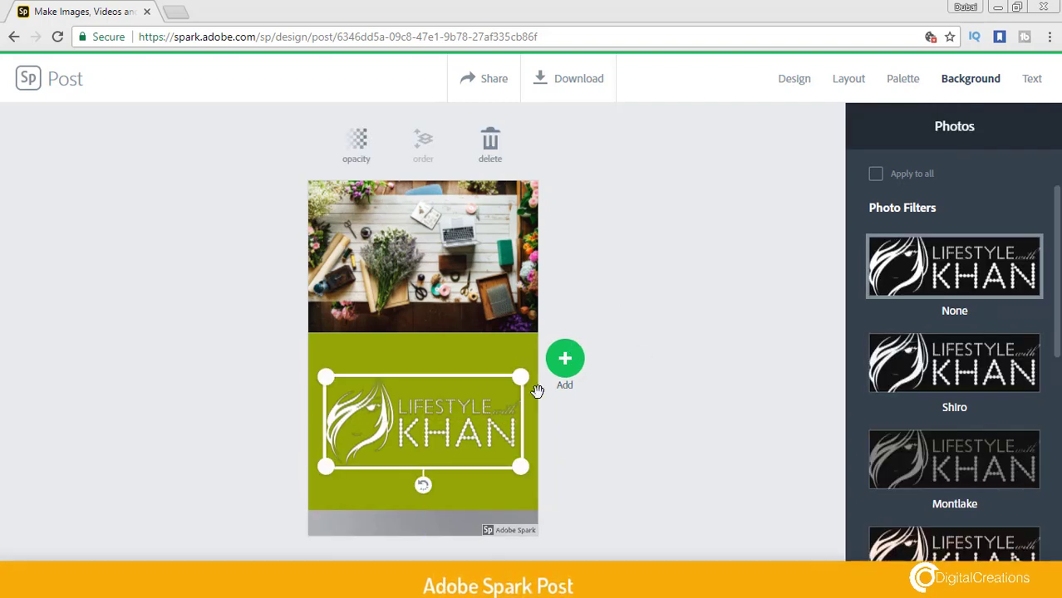
Try a lower opacity on the logo, then return it to 100%.
{"action": "left_click", "coordinate": [356, 139]}
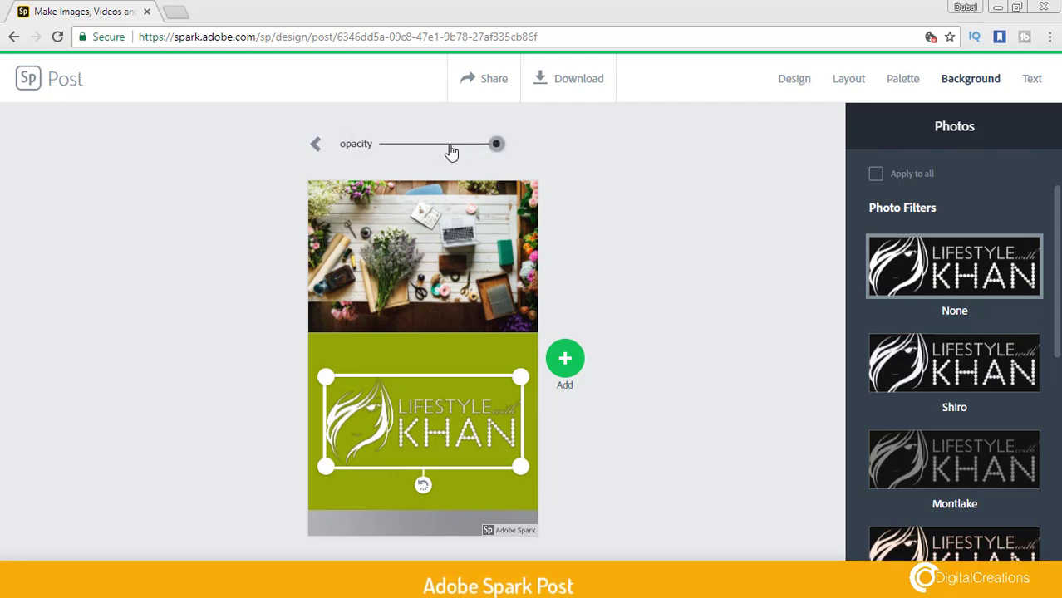
{"action": "left_click_drag", "start_coordinate": [450, 148], "coordinate": [398, 155]}
{"action": "left_click", "coordinate": [499, 144]}
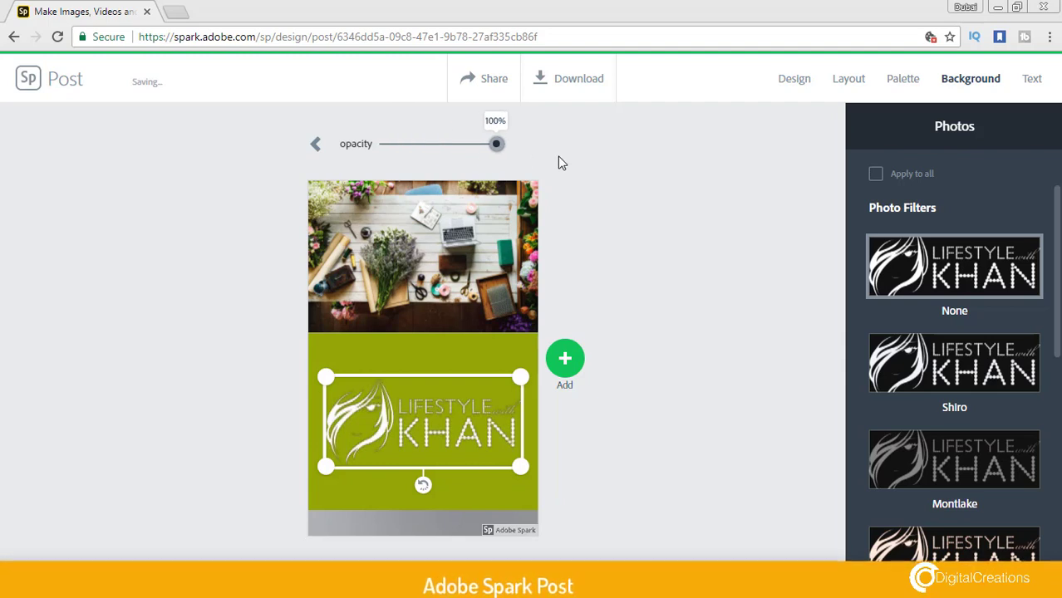
{"action": "left_click", "coordinate": [315, 143]}
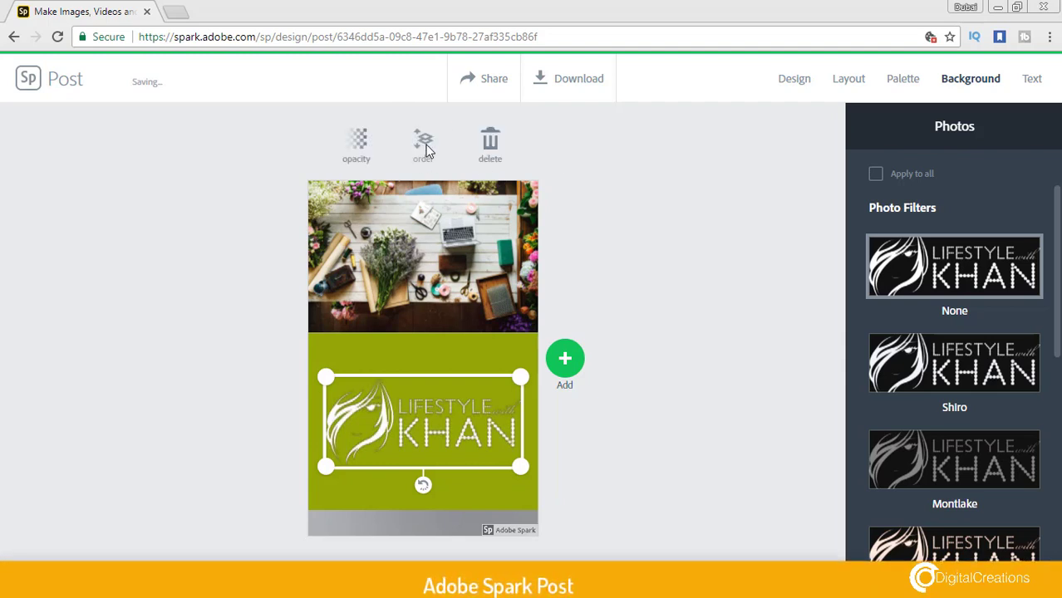
Review the background colour and photo filter options for the green panel and the craft photo.
{"action": "left_click", "coordinate": [427, 357]}
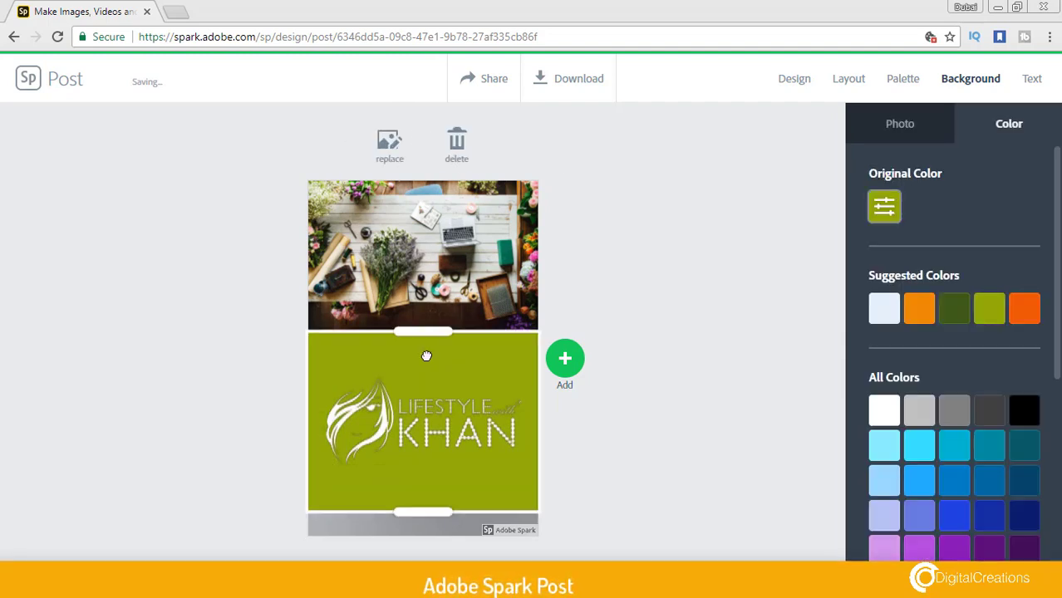
{"action": "left_click", "coordinate": [435, 300]}
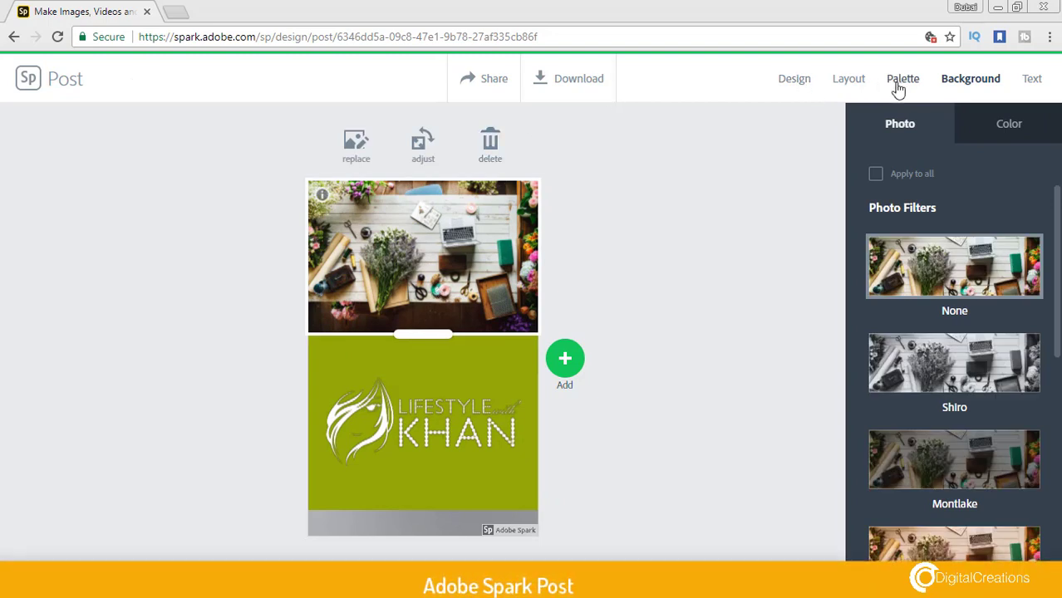
{"action": "left_click", "coordinate": [1008, 127]}
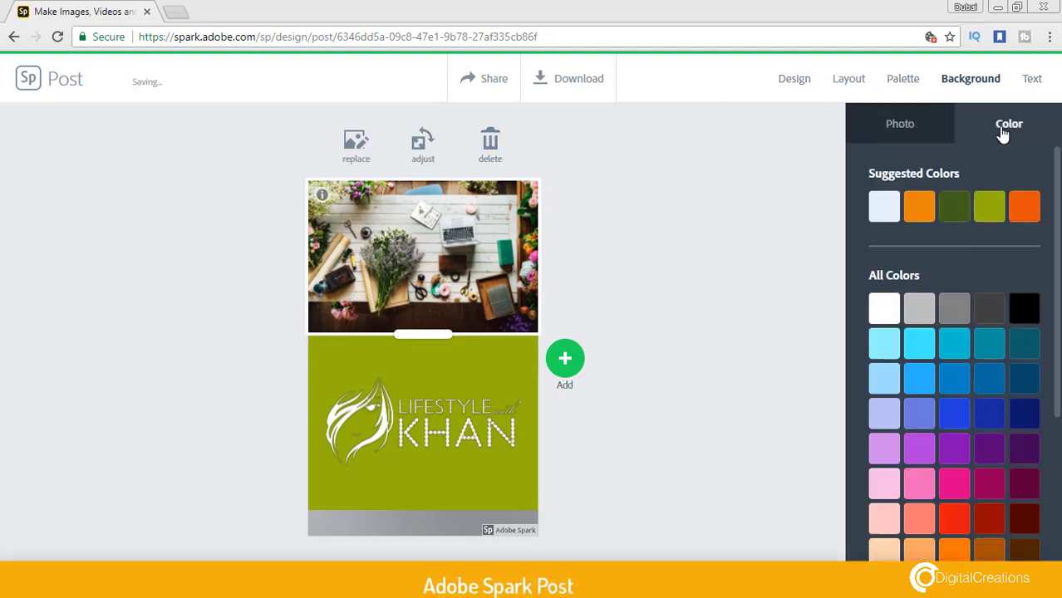
{"action": "left_click", "coordinate": [910, 130]}
Compare the last few Bold palettes and apply the beige, dark brown, orange, yellow and aqua one.
{"action": "left_click", "coordinate": [910, 85]}
{"action": "scroll", "coordinate": [954, 333], "scroll_direction": "down", "scroll_amount": 5}
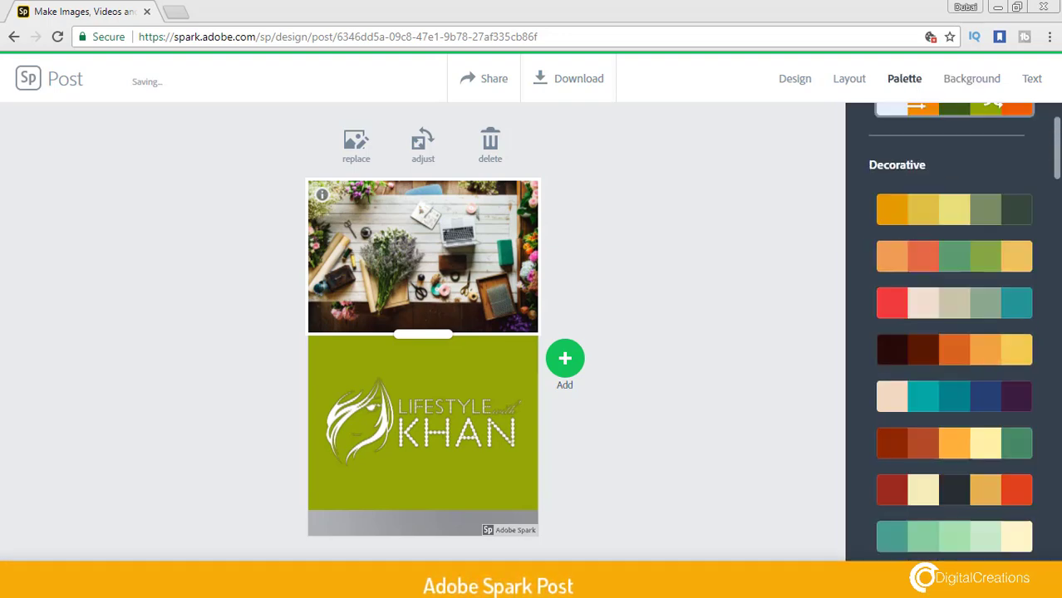
{"action": "left_click_drag", "start_coordinate": [1057, 240], "coordinate": [1059, 446]}
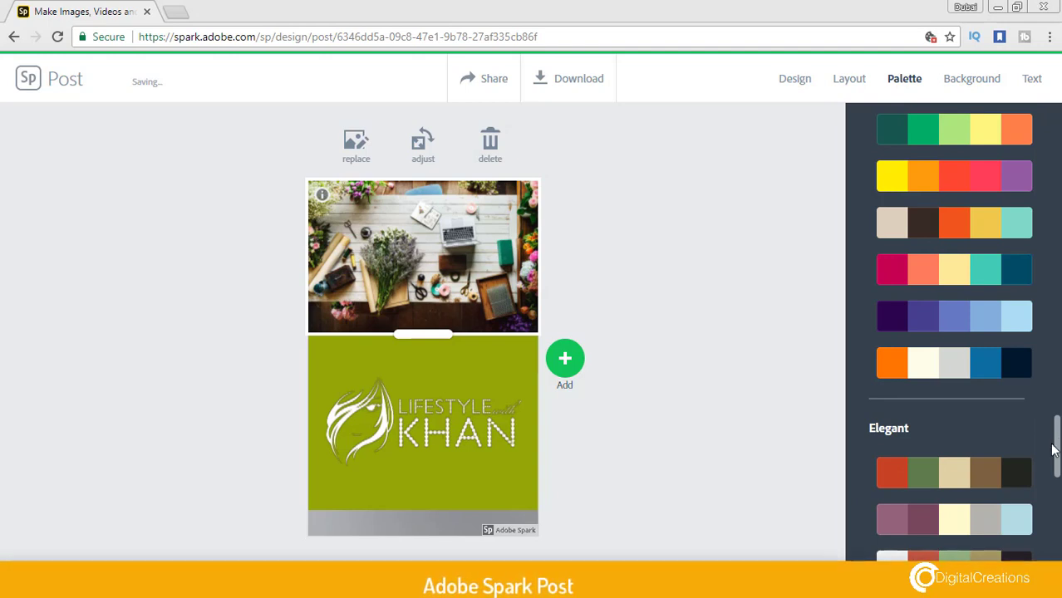
{"action": "left_click", "coordinate": [961, 364]}
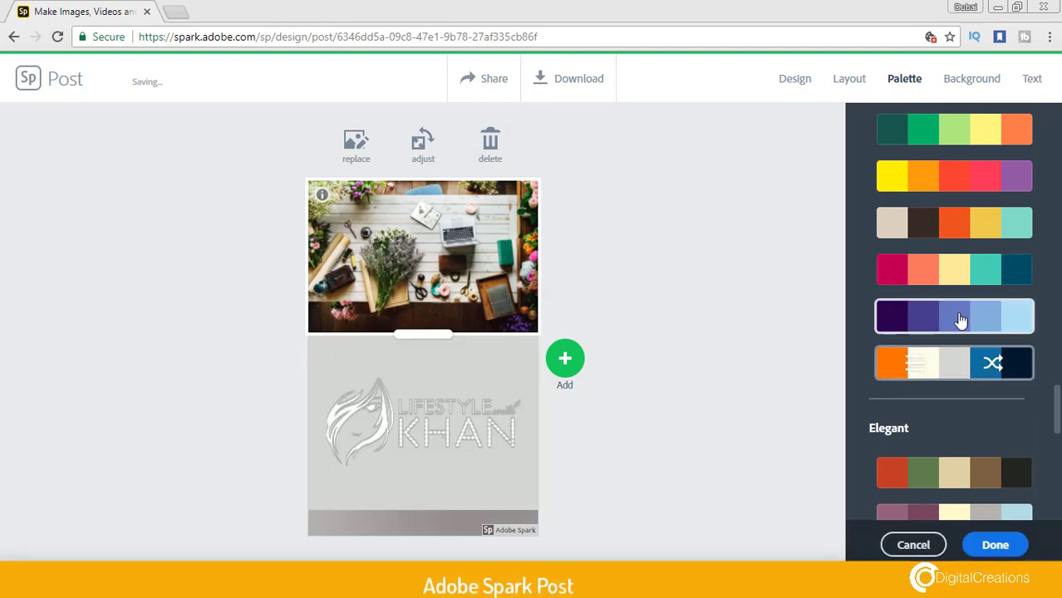
{"action": "left_click", "coordinate": [961, 320]}
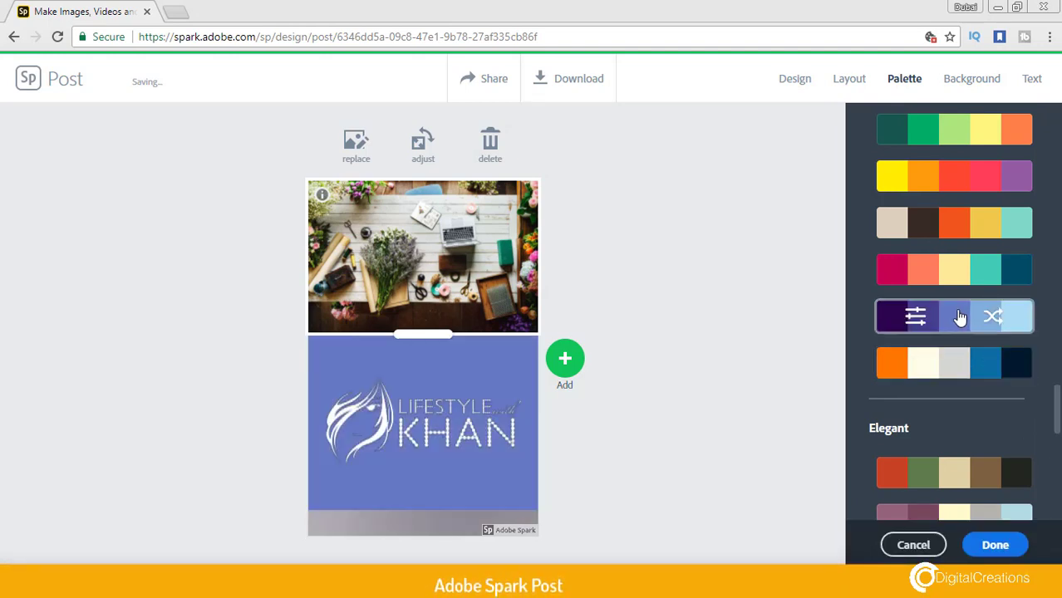
{"action": "left_click", "coordinate": [923, 273]}
{"action": "left_click", "coordinate": [932, 237]}
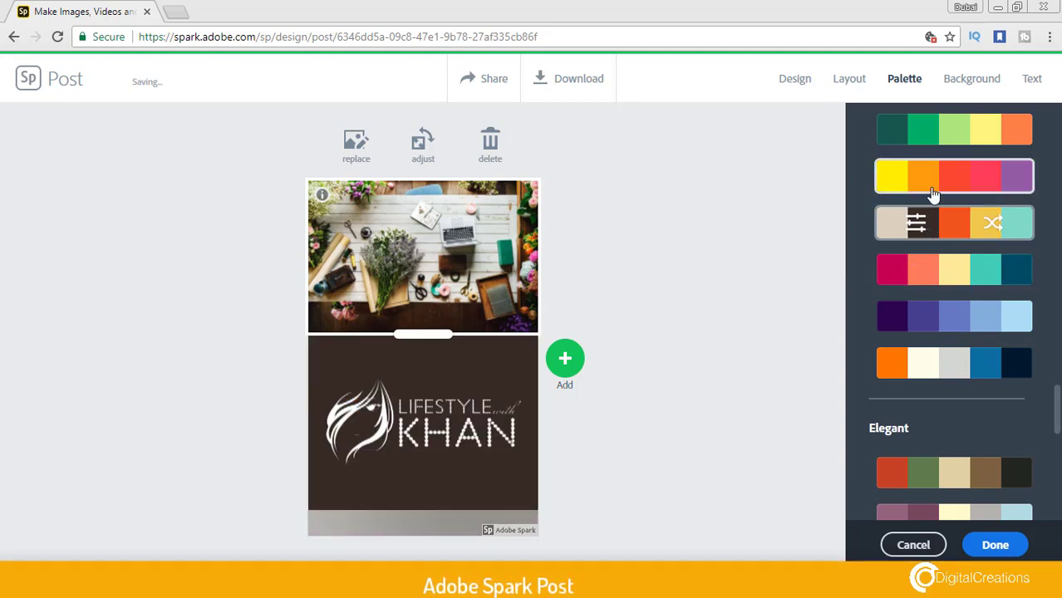
{"action": "left_click", "coordinate": [474, 410]}
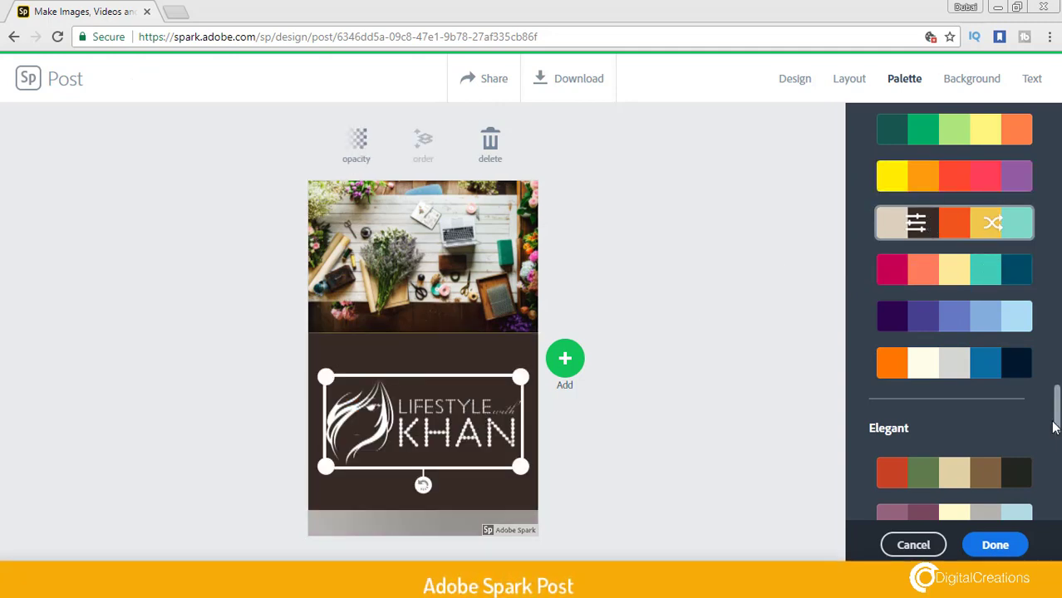
{"action": "scroll", "coordinate": [954, 332], "scroll_direction": "down", "scroll_amount": 3}
{"action": "scroll", "coordinate": [954, 333], "scroll_direction": "up", "scroll_amount": 4}
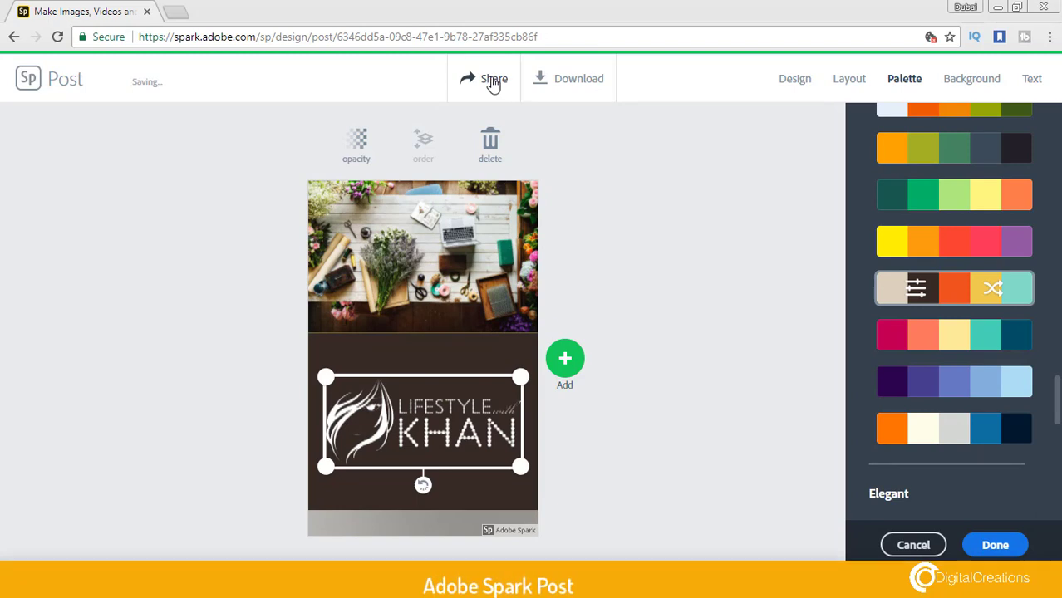
Open the publishing details for the finished poster and set its category to Lifestyle.
{"action": "left_click", "coordinate": [493, 83]}
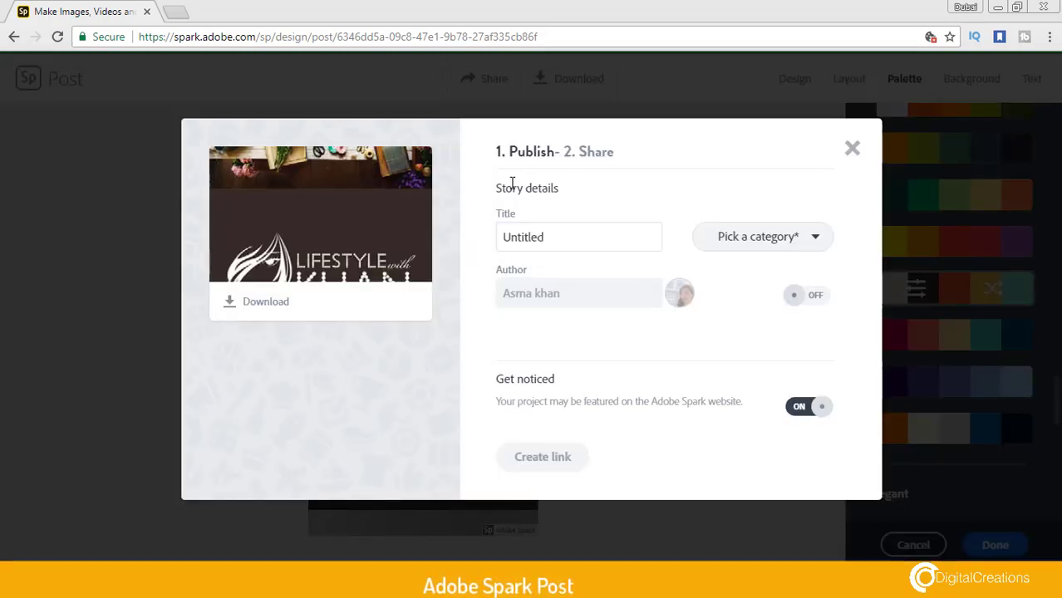
{"action": "left_click", "coordinate": [793, 246]}
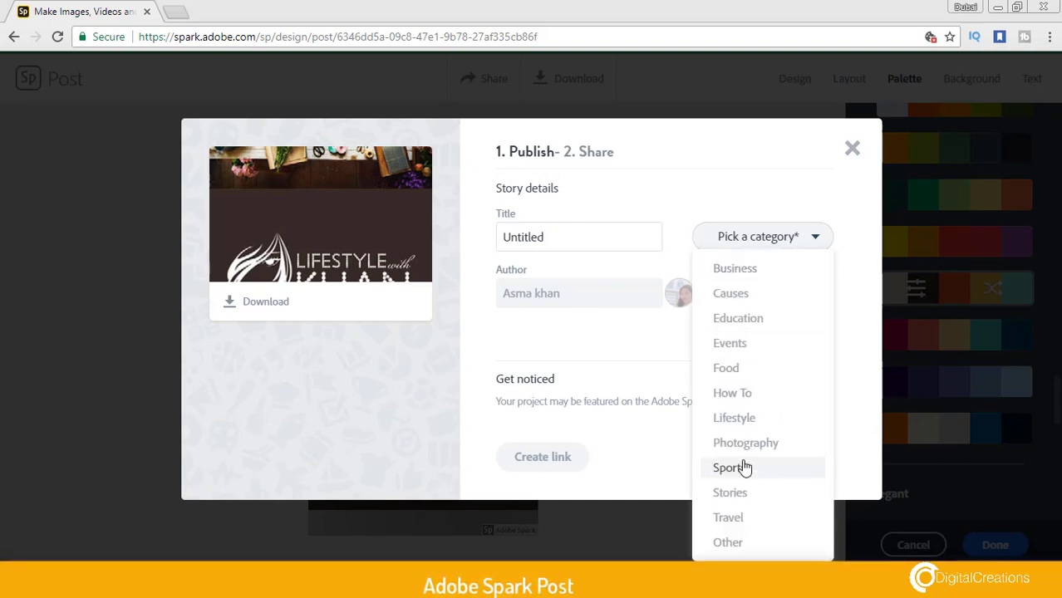
{"action": "left_click", "coordinate": [744, 420]}
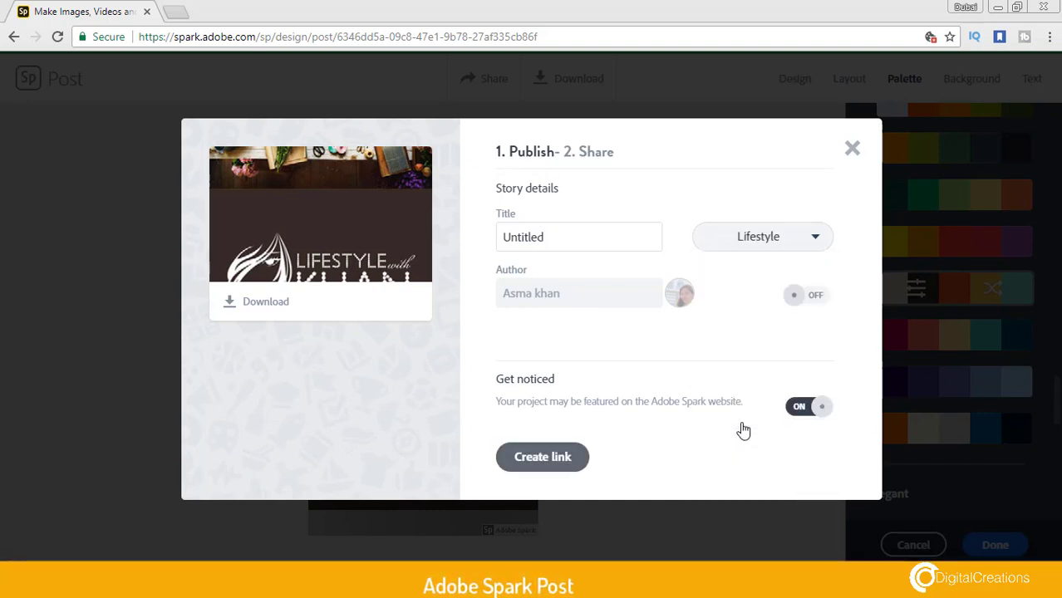
Title the poster "Lifestyle with Khan", create its shareable link, and close the sharing dialog.
{"action": "left_click", "coordinate": [565, 237]}
{"action": "key", "text": "ctrl+a"}
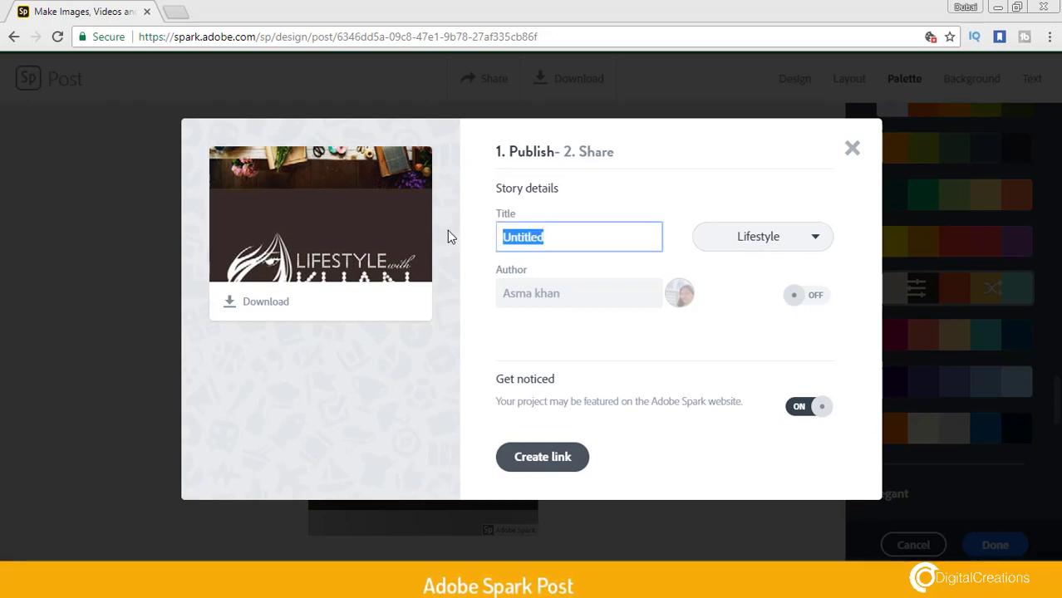
{"action": "type", "text": "Lifes"}
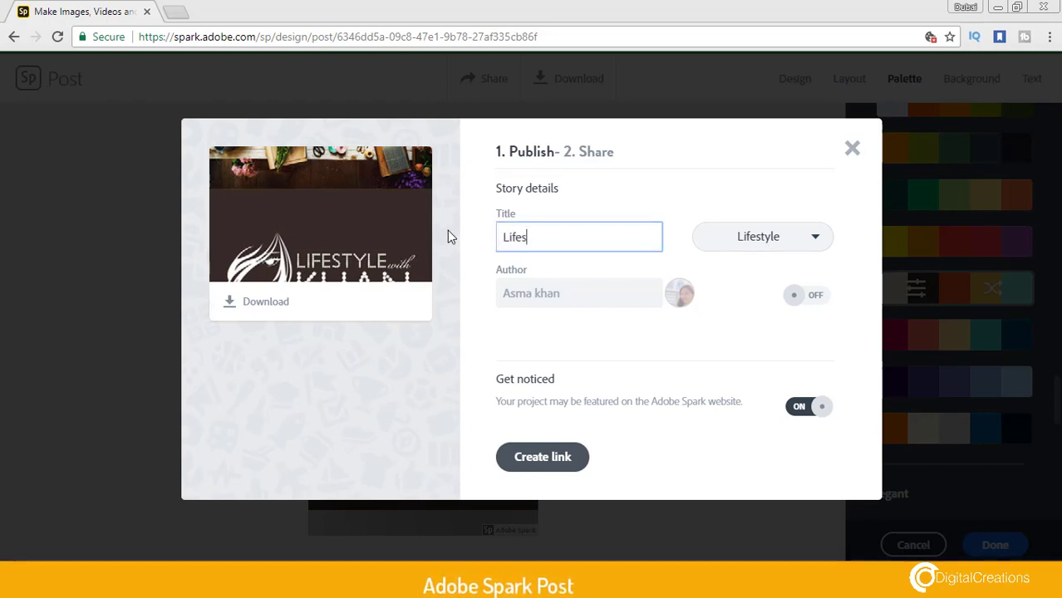
{"action": "type", "text": "tyle with kahn"}
{"action": "key", "text": "BackSpace"}
{"action": "key", "text": "BackSpace"}
{"action": "key", "text": "BackSpace"}
{"action": "key", "text": "BackSpace"}
{"action": "type", "text": "Khan"}
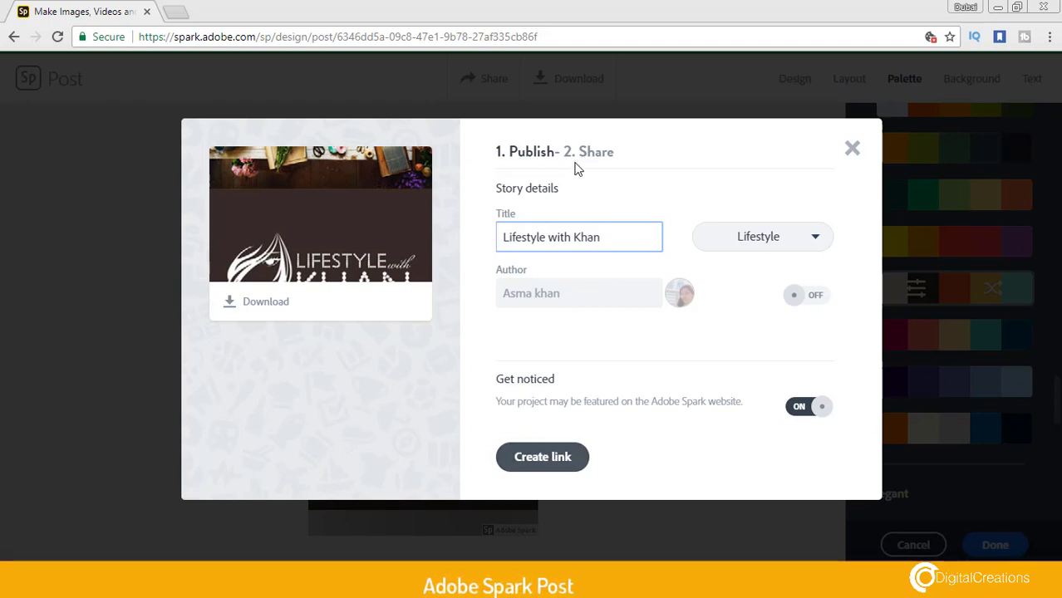
{"action": "left_click", "coordinate": [555, 465]}
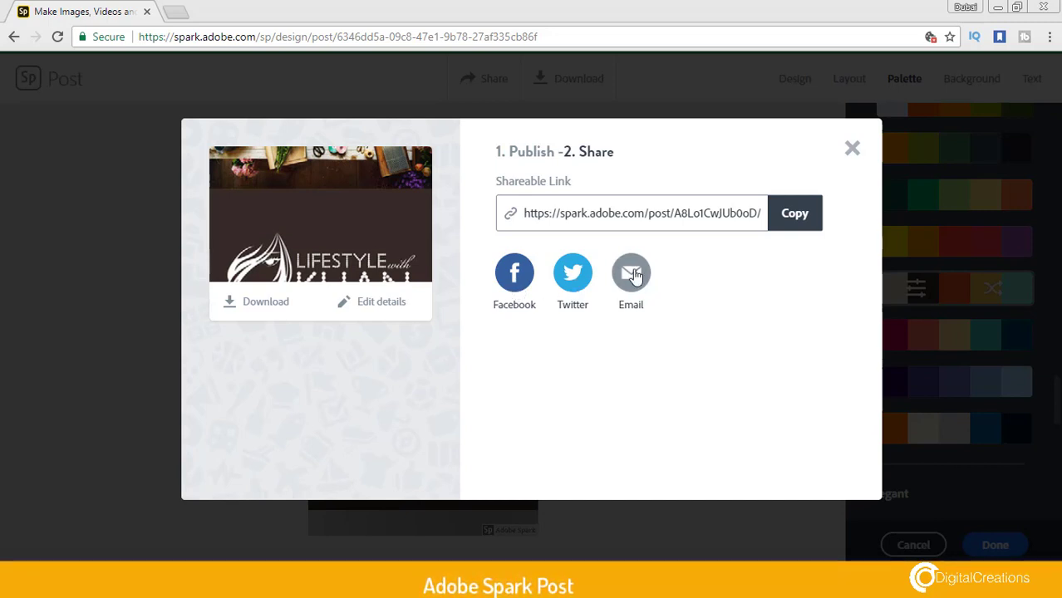
{"action": "left_click", "coordinate": [854, 150]}
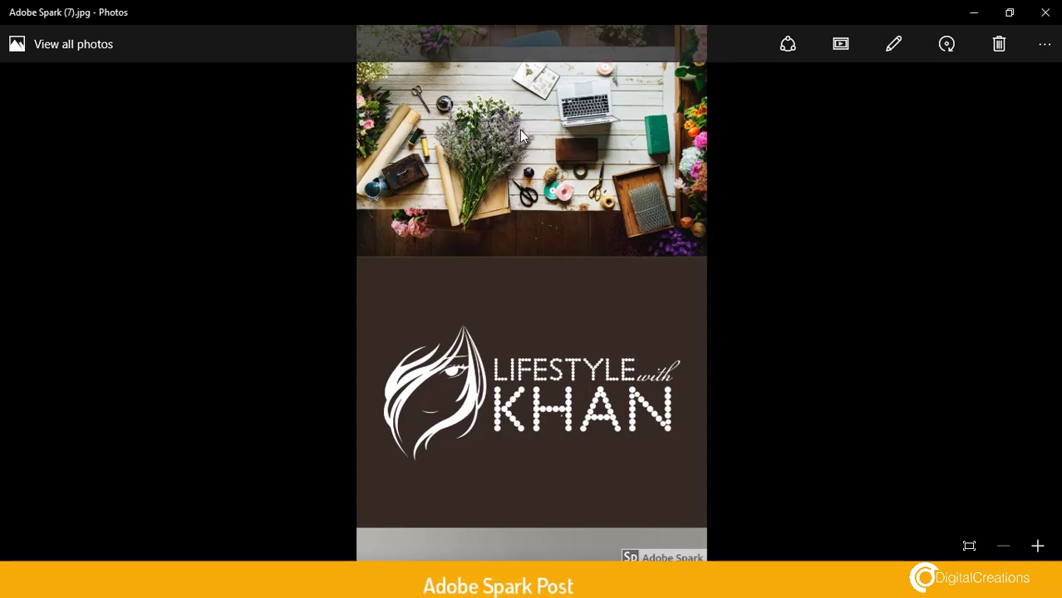
Close the exported poster images in Photos and return to the Adobe Spark projects page.
{"action": "left_click", "coordinate": [1045, 13]}
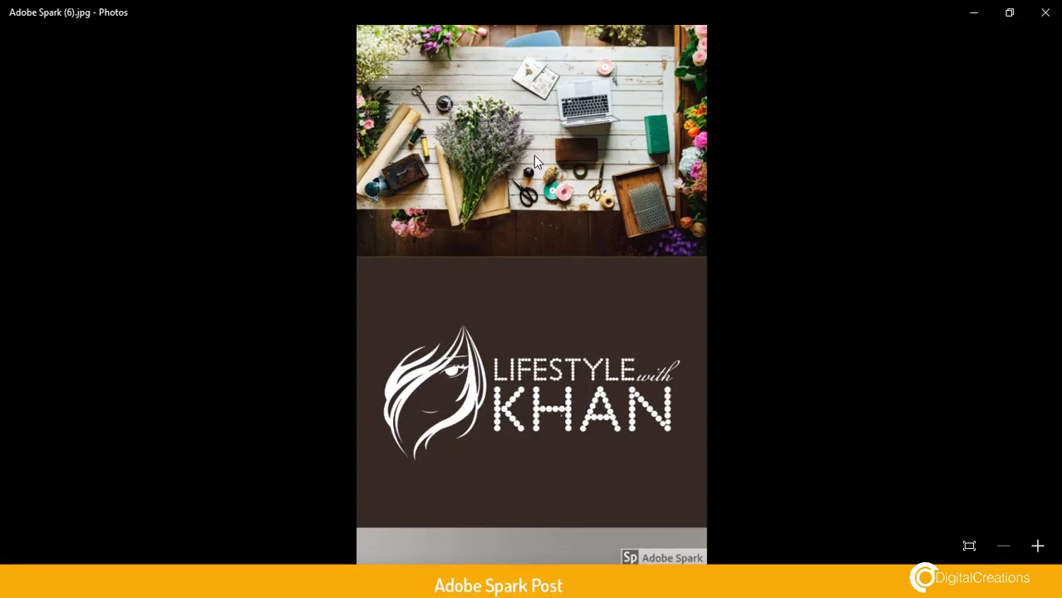
{"action": "left_click", "coordinate": [1045, 14]}
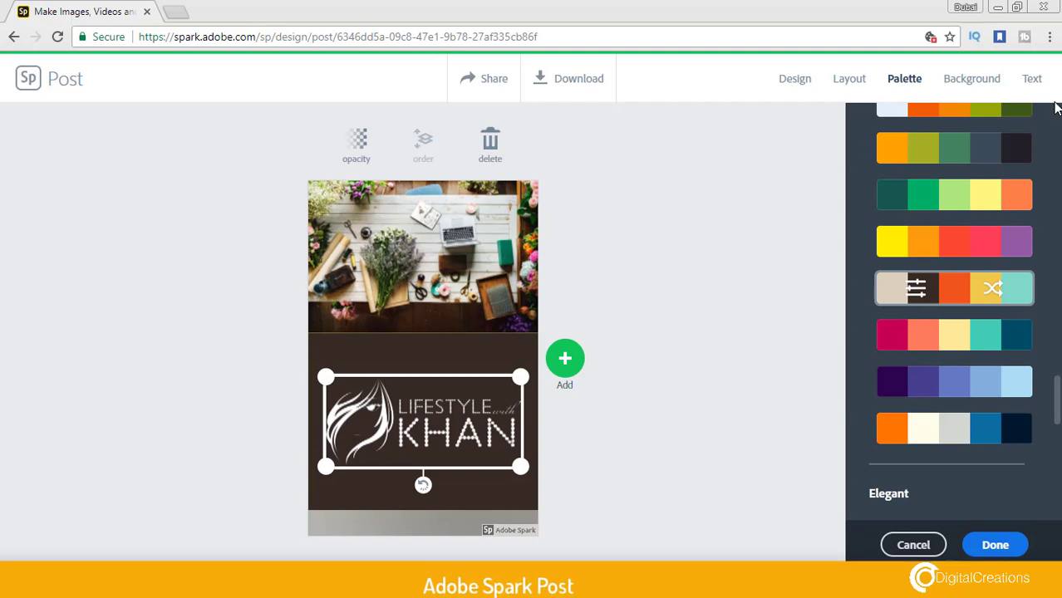
{"action": "left_click", "coordinate": [15, 38]}
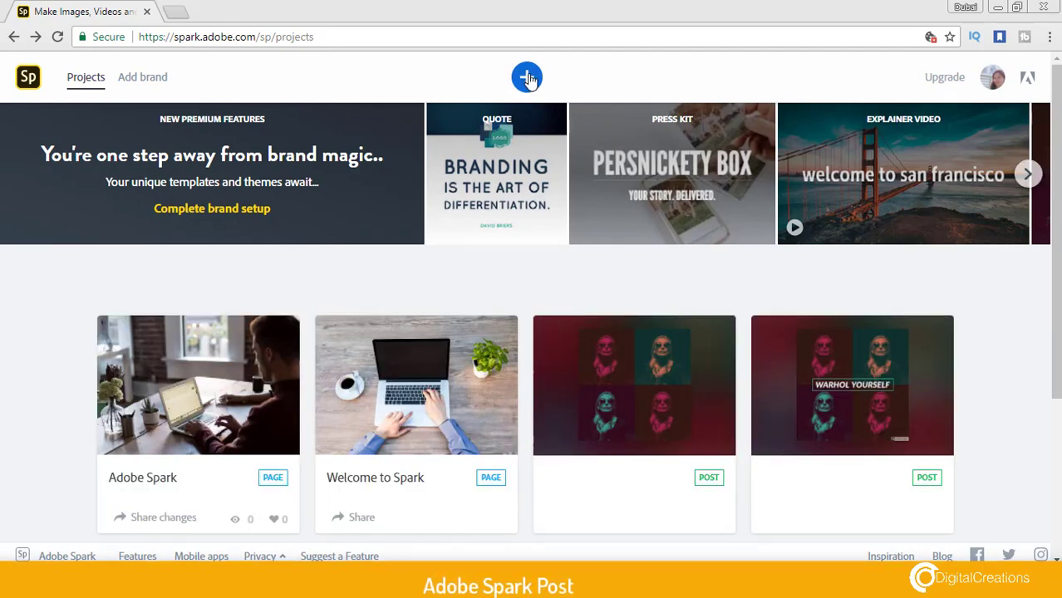
Start a new post from the 2018 Instagram Story template in the Business category.
{"action": "left_click", "coordinate": [525, 76]}
{"action": "left_click", "coordinate": [461, 185]}
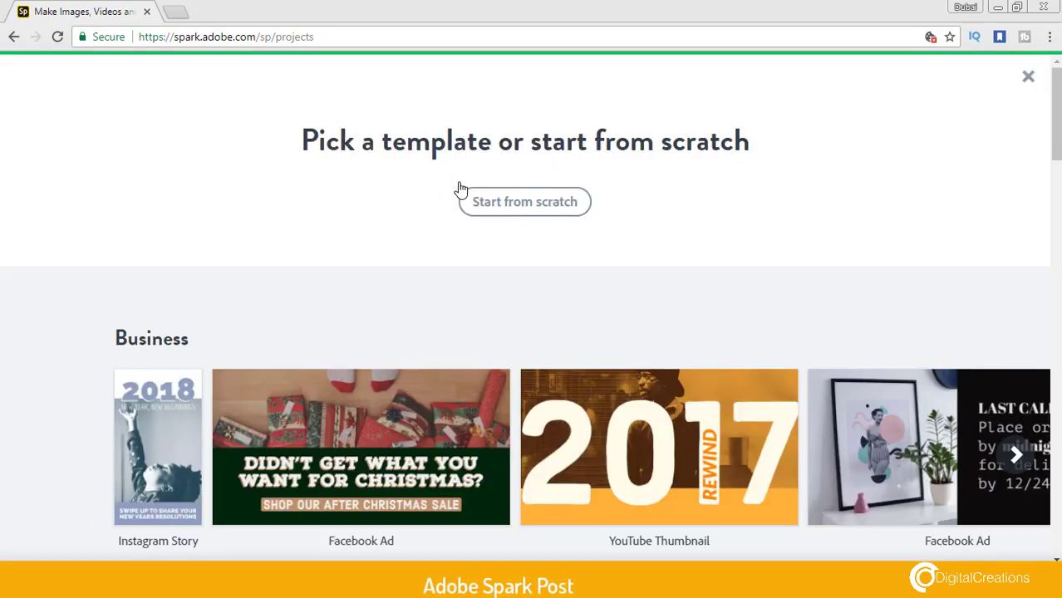
{"action": "left_click_drag", "start_coordinate": [1055, 137], "coordinate": [1056, 178]}
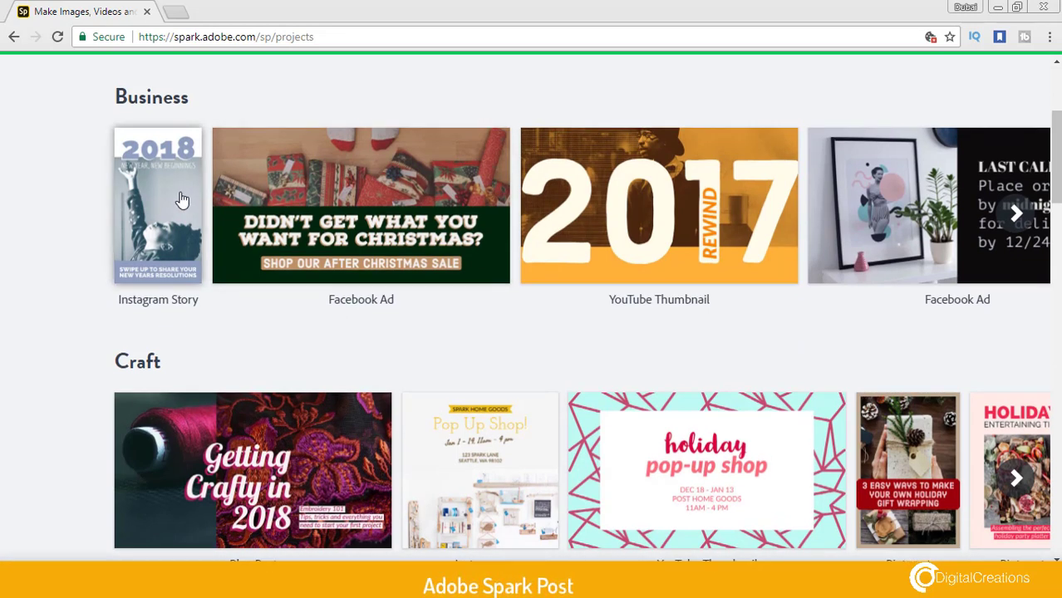
{"action": "left_click", "coordinate": [183, 199]}
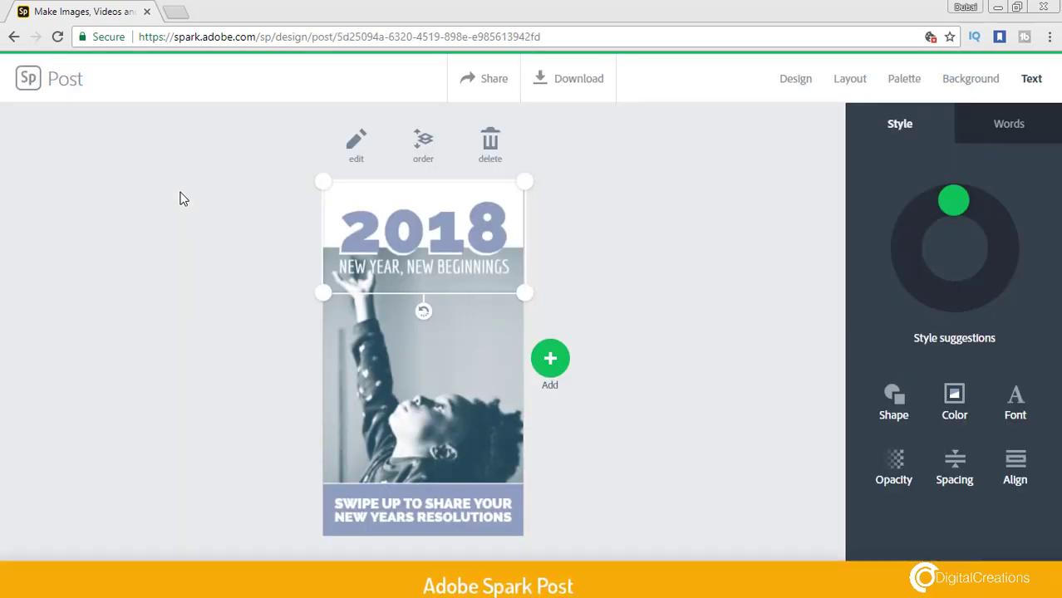
Try the Theo filter on the template's background photo, apply the Marion filter instead, and deselect the photo.
{"action": "left_click", "coordinate": [417, 368]}
{"action": "left_click", "coordinate": [429, 241]}
{"action": "left_click", "coordinate": [429, 351]}
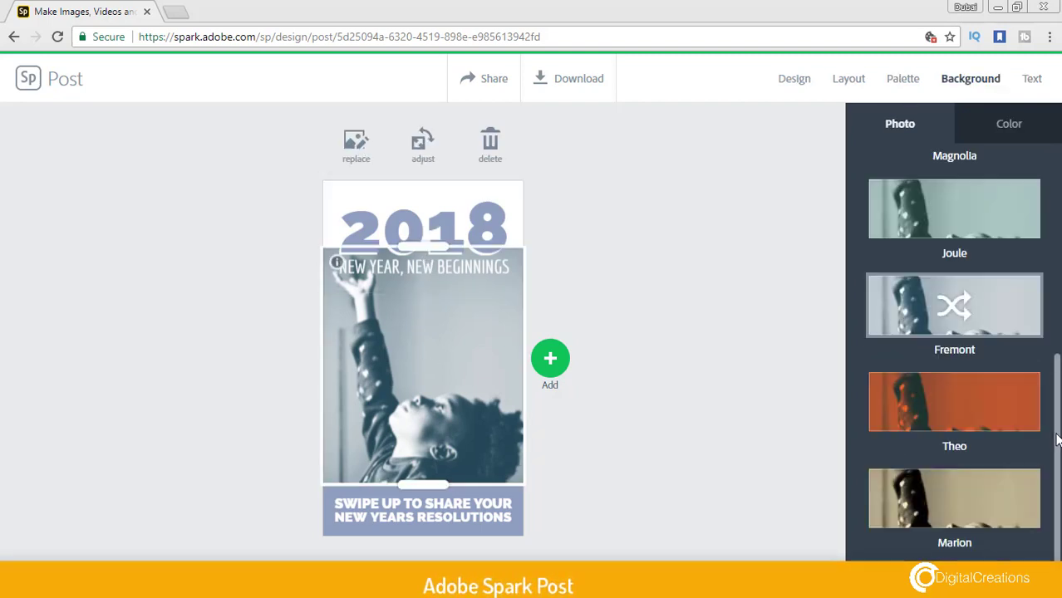
{"action": "left_click_drag", "start_coordinate": [1057, 441], "coordinate": [1059, 233]}
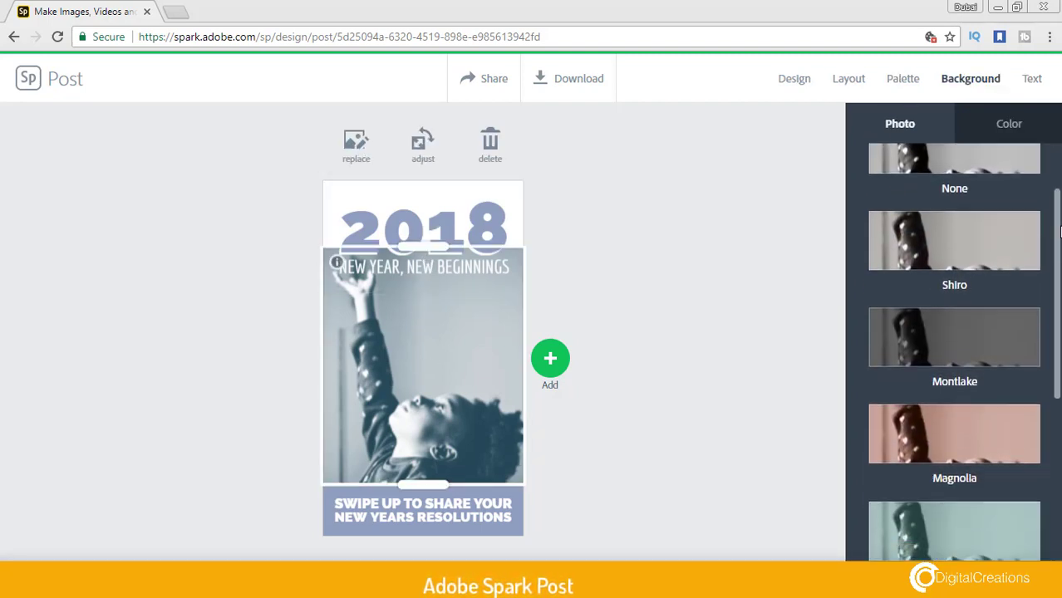
{"action": "scroll", "coordinate": [1060, 424], "scroll_direction": "down", "scroll_amount": 3}
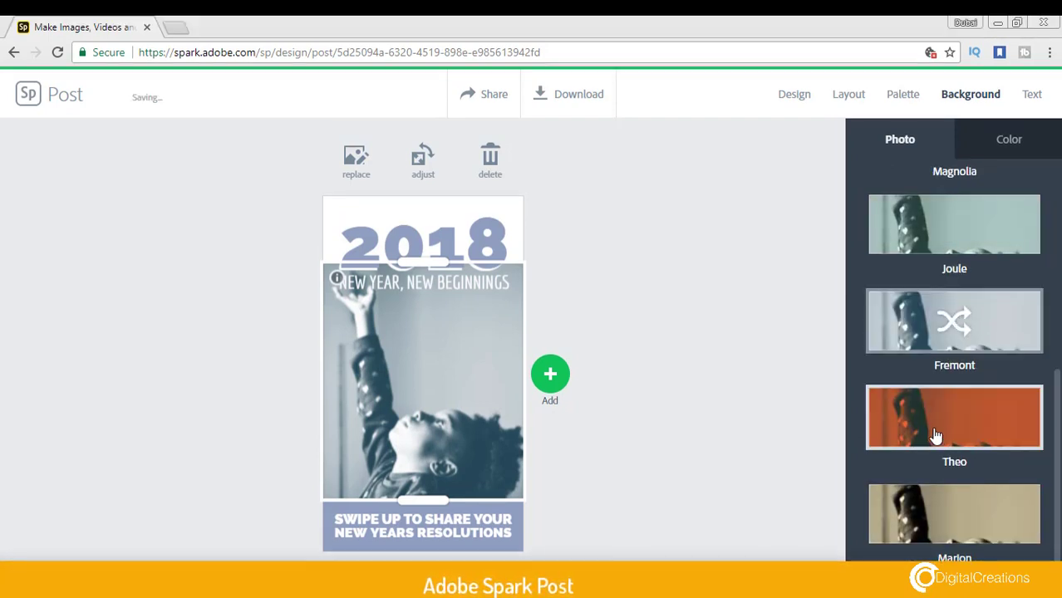
{"action": "left_click", "coordinate": [935, 436]}
{"action": "left_click", "coordinate": [933, 517]}
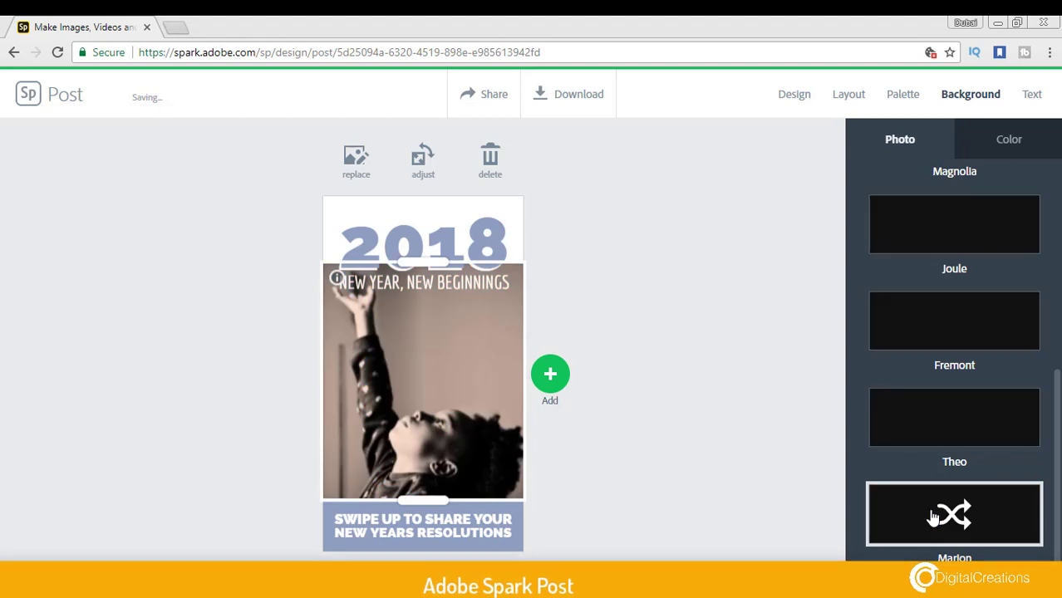
{"action": "left_click_drag", "start_coordinate": [1051, 445], "coordinate": [1058, 156]}
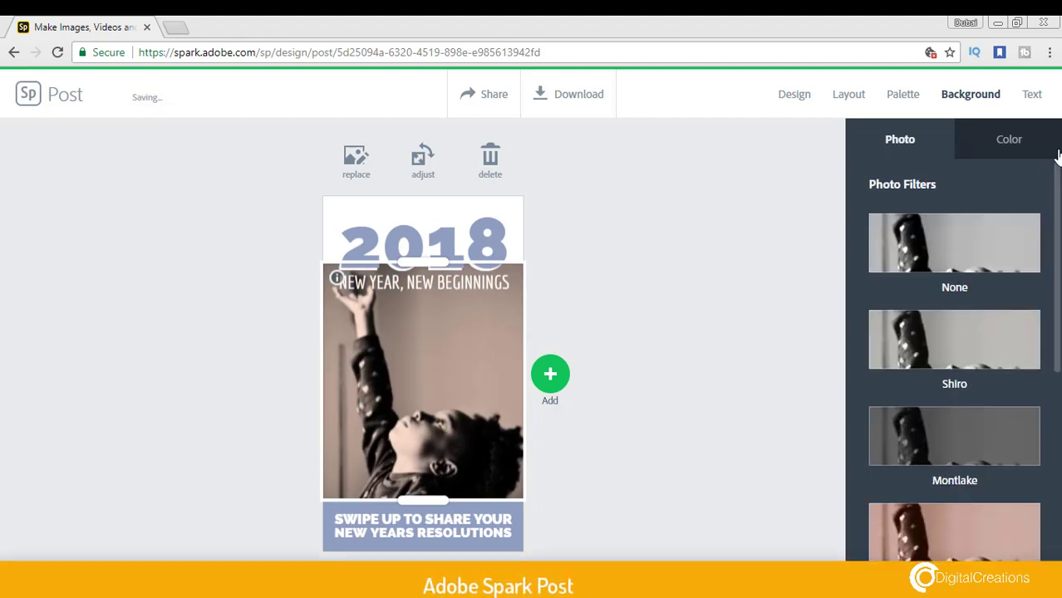
{"action": "left_click", "coordinate": [757, 328]}
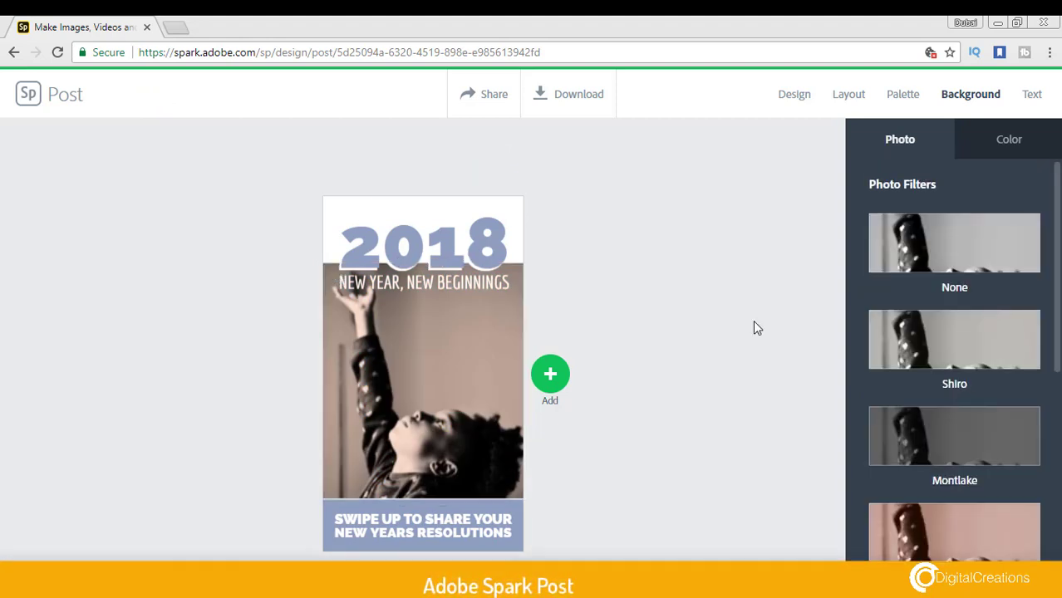